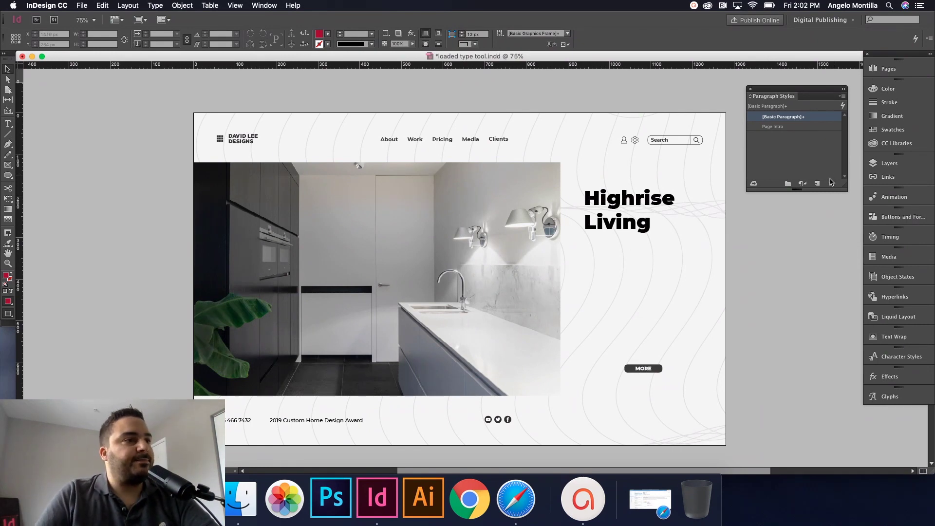
Step: Select the empty intro text frame under 'Highrise Living' on page 1
click(647, 280)
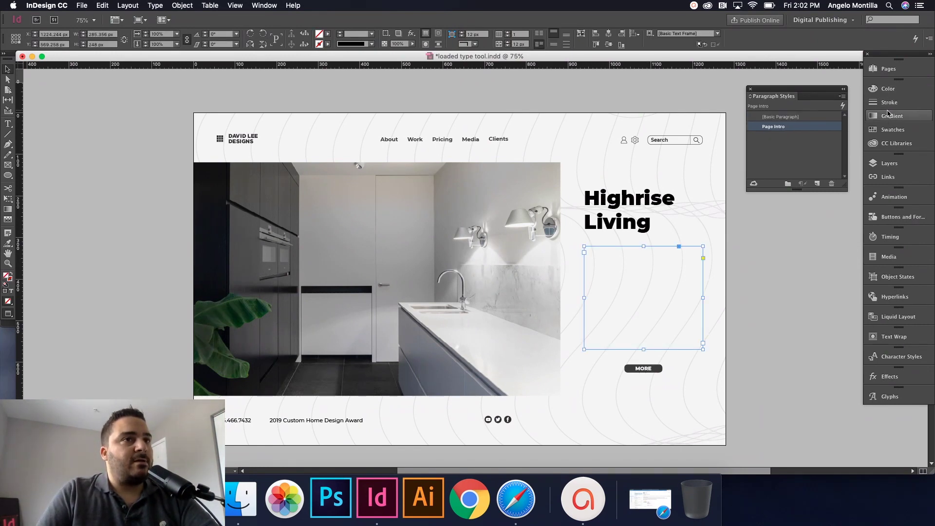
Step: Browse all four landing pages from the Pages panel, finishing back on page 1
click(891, 69)
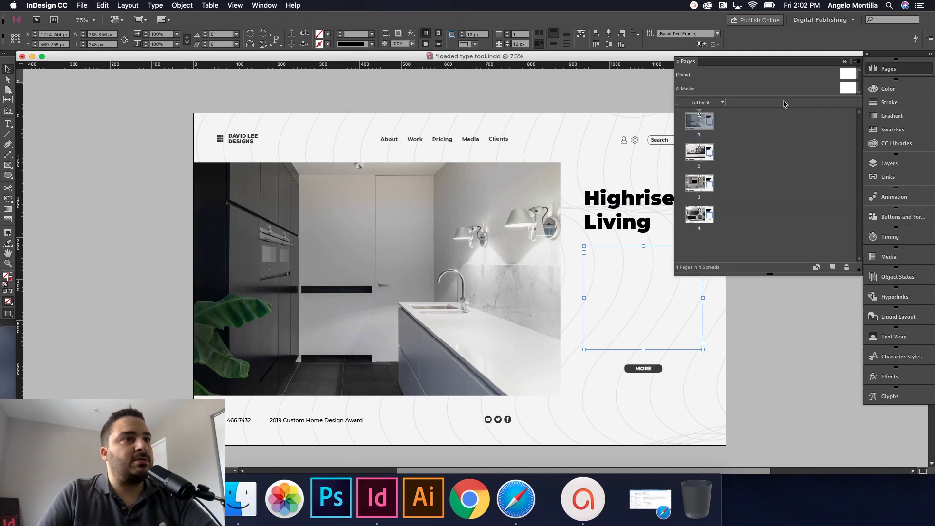
double_click(709, 216)
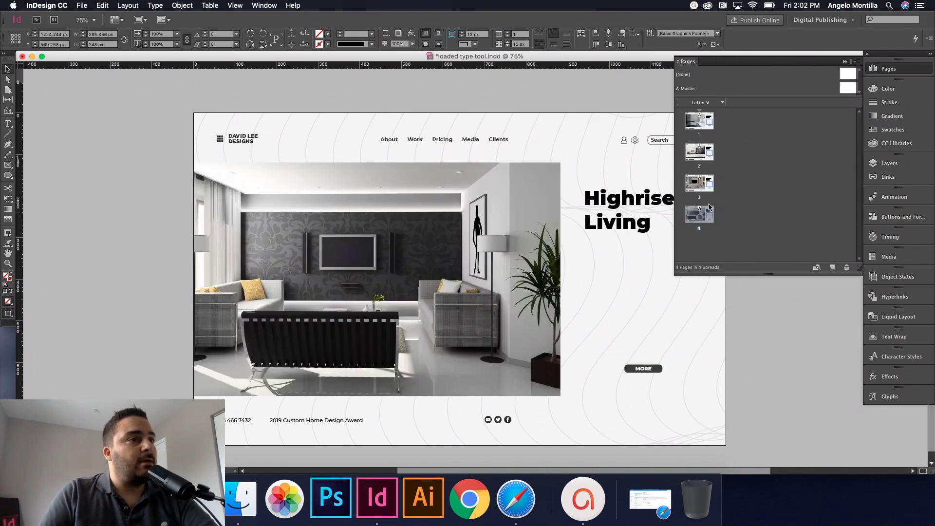
double_click(710, 189)
double_click(701, 152)
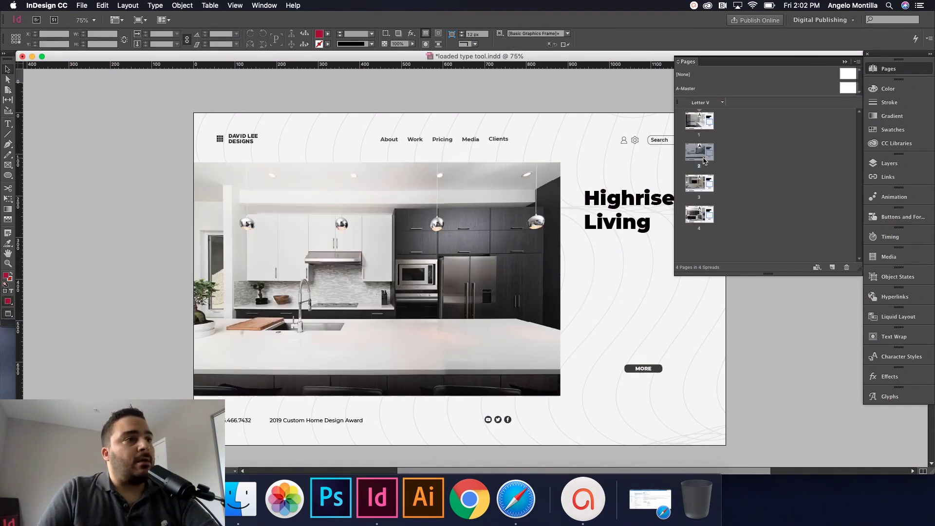
double_click(695, 127)
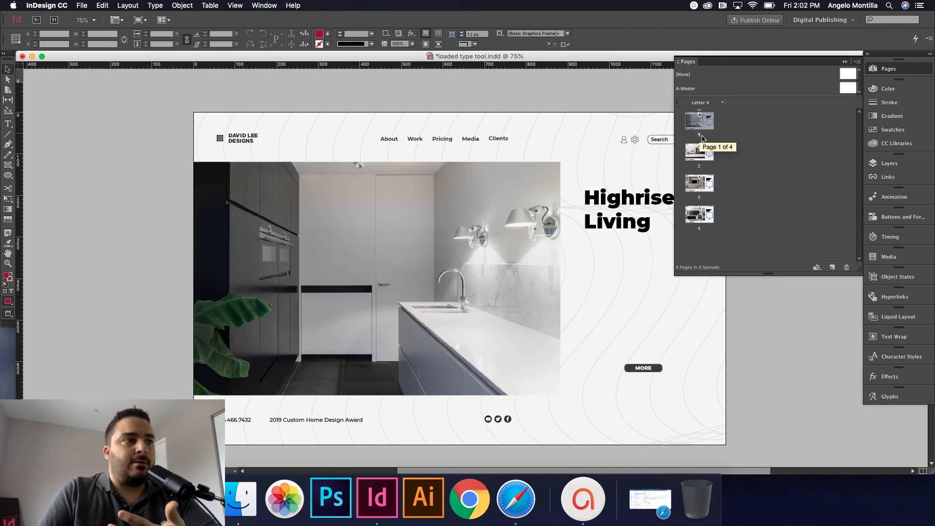
double_click(700, 152)
double_click(701, 181)
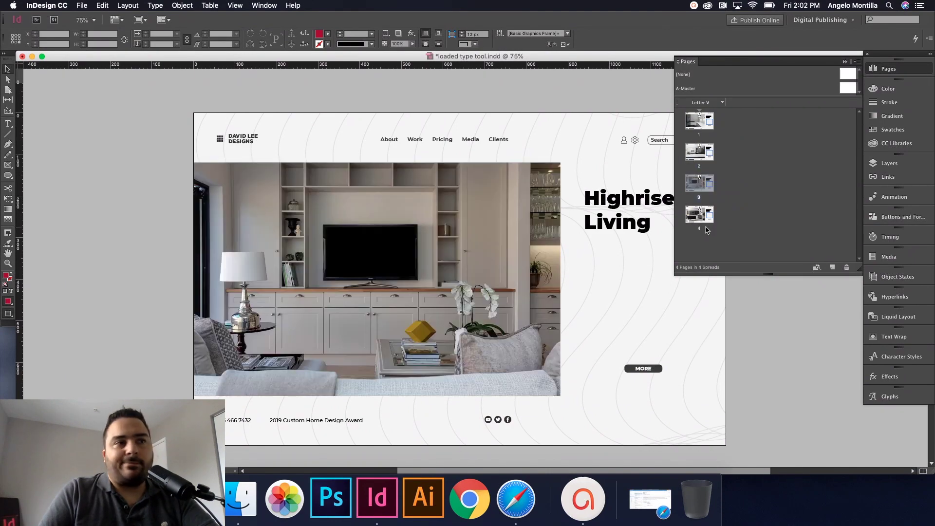
double_click(707, 220)
double_click(694, 130)
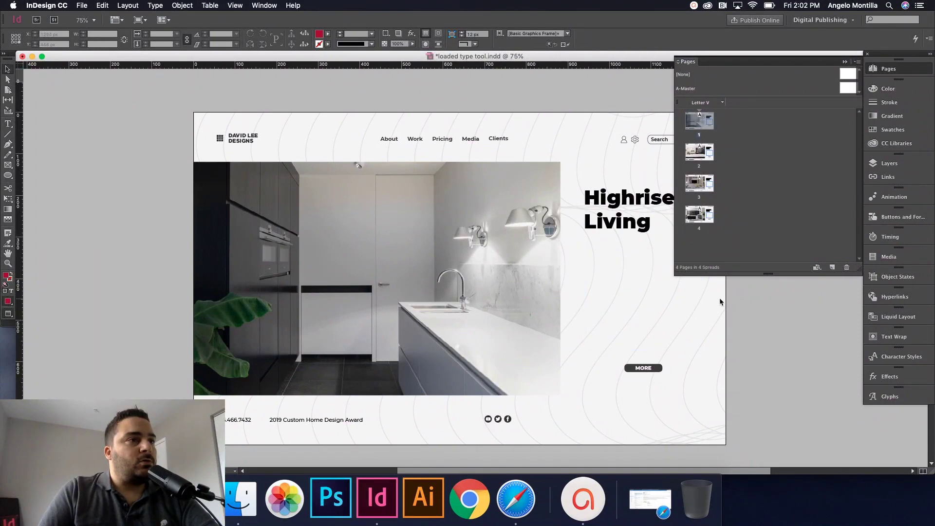
click(845, 62)
Step: Show guides and frame edges, then select the empty frame under Highrise Living
drag(782, 262, 747, 256)
click(634, 275)
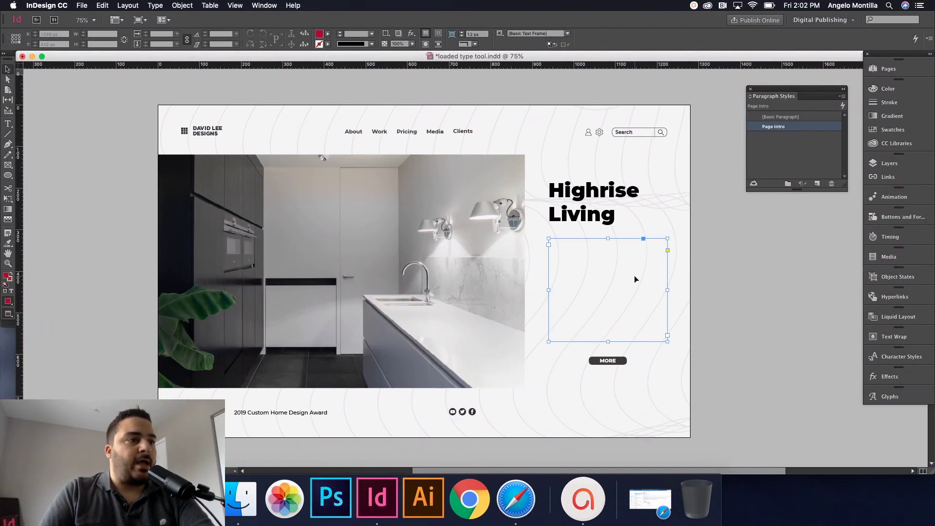
key(w)
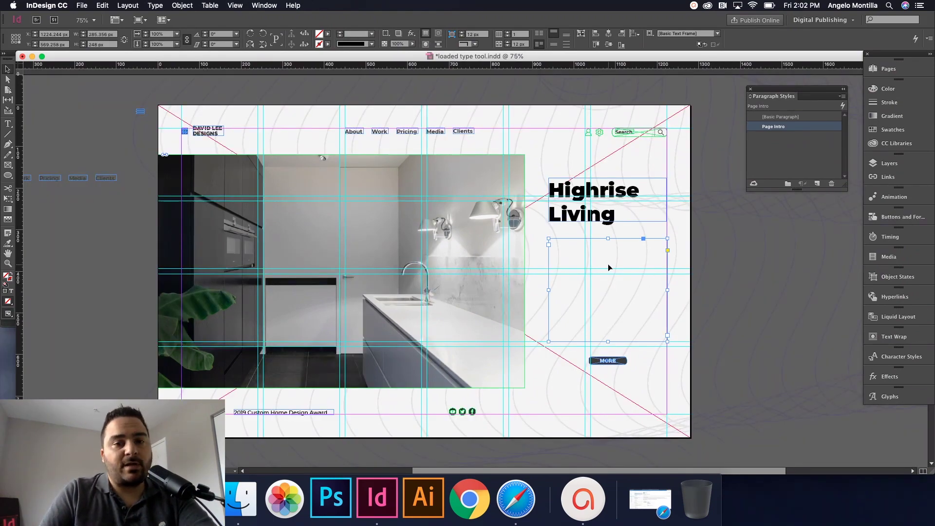
scroll(608, 267, down, 10)
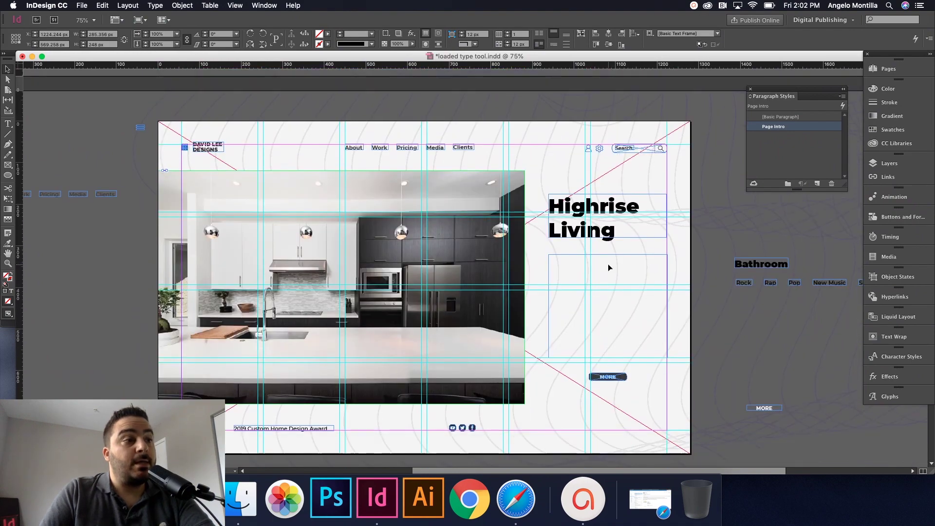
click(624, 305)
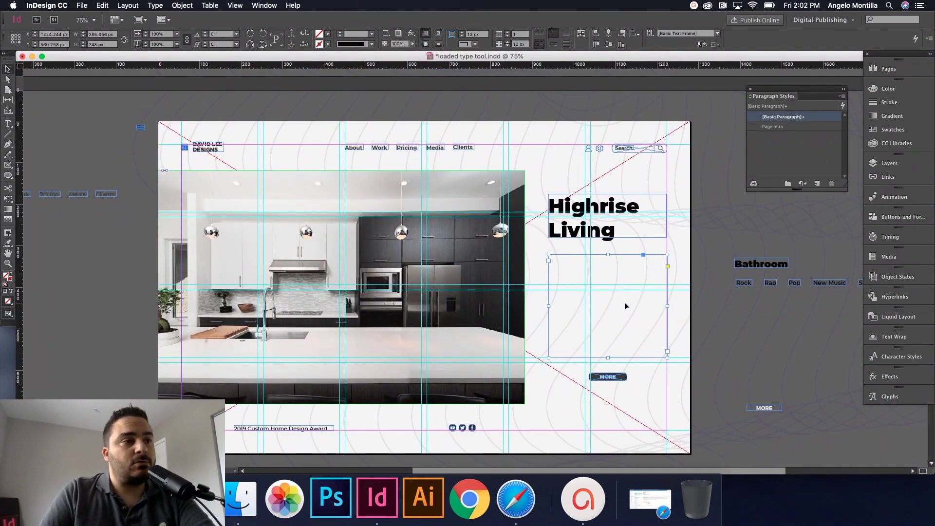
Step: Scroll through the pages, deselect the intro frame and return to clean Preview
scroll(624, 305, down, 8)
scroll(625, 305, down, 15)
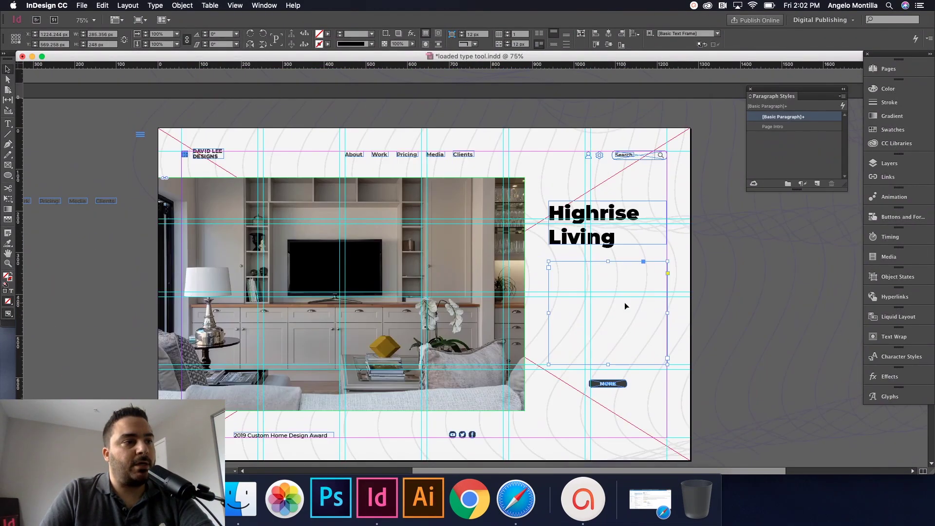
scroll(625, 305, down, 20)
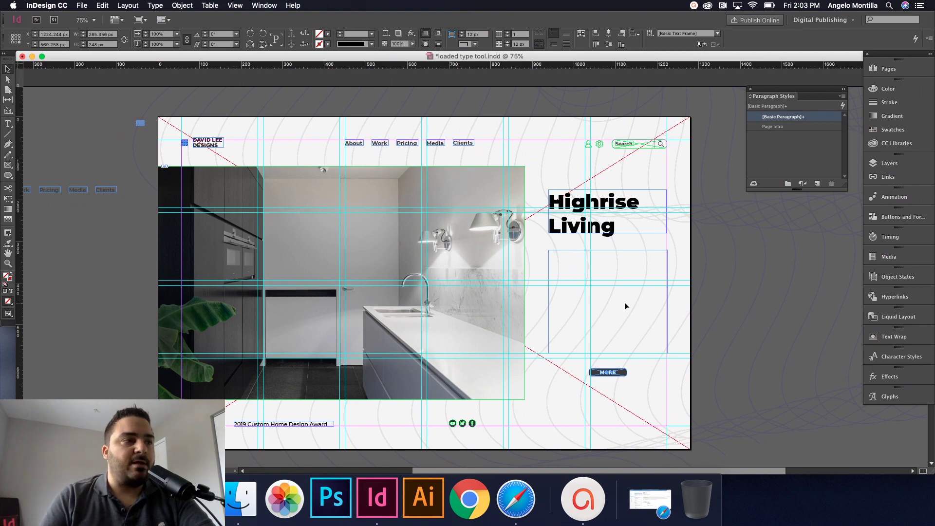
click(624, 267)
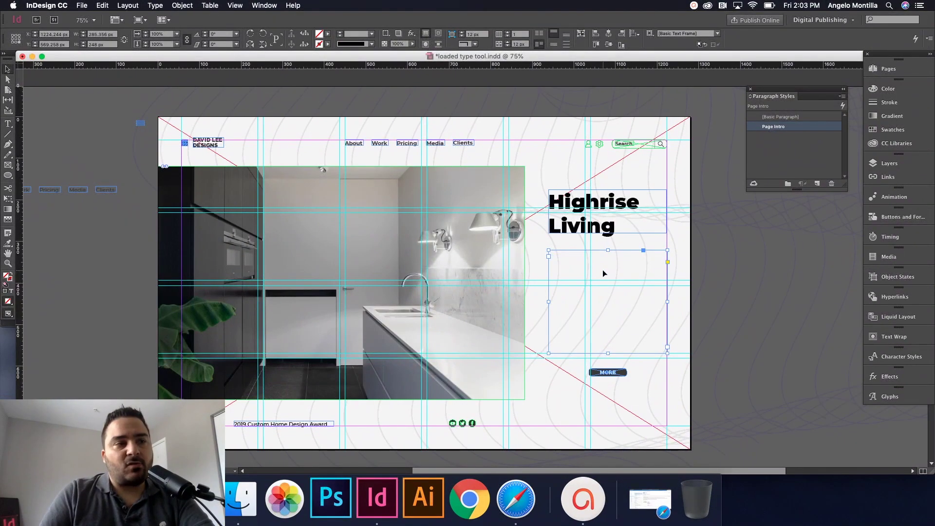
click(724, 276)
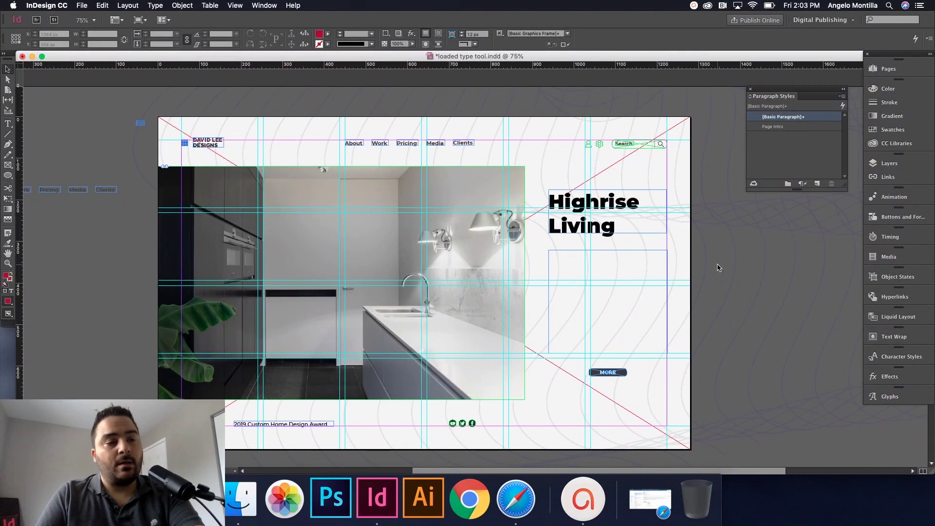
key(w)
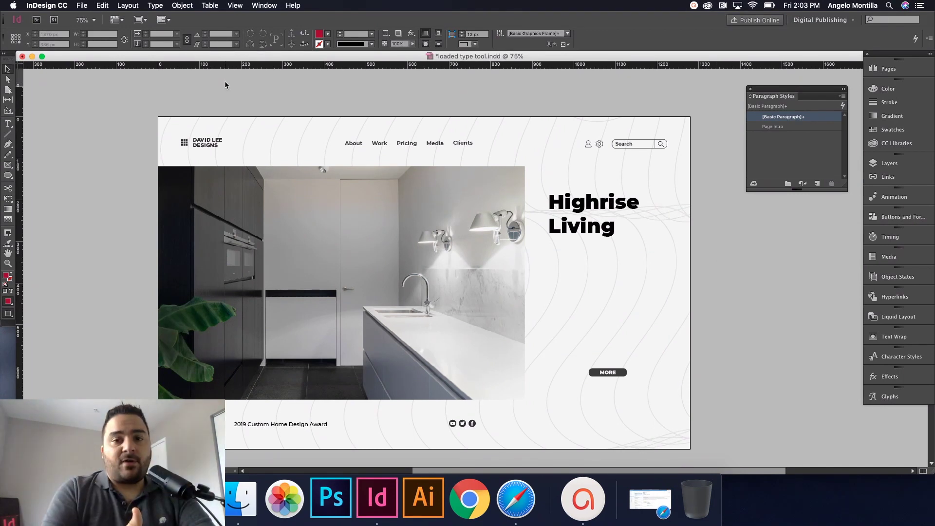
Step: Open the Place dialog (Cmd+D) and turn off Replace Selected Item
key(super+d)
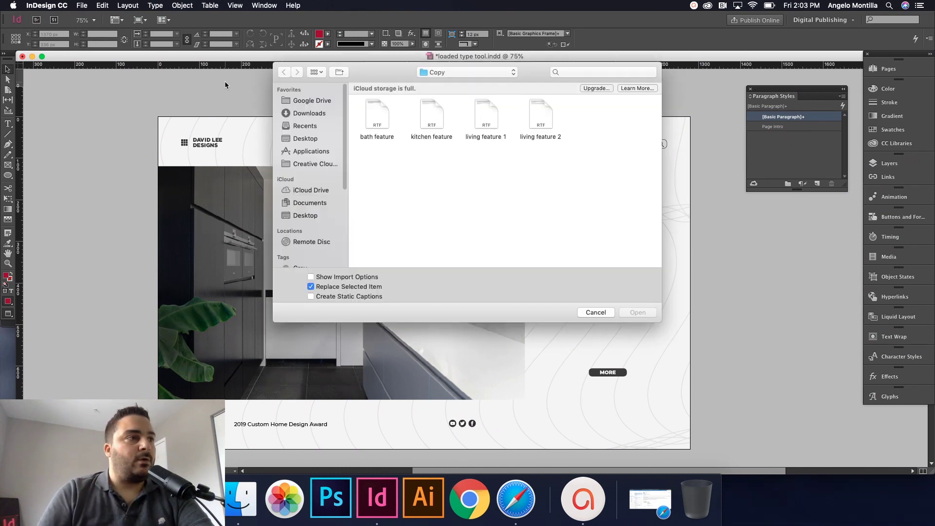
drag(373, 154, 587, 123)
click(584, 126)
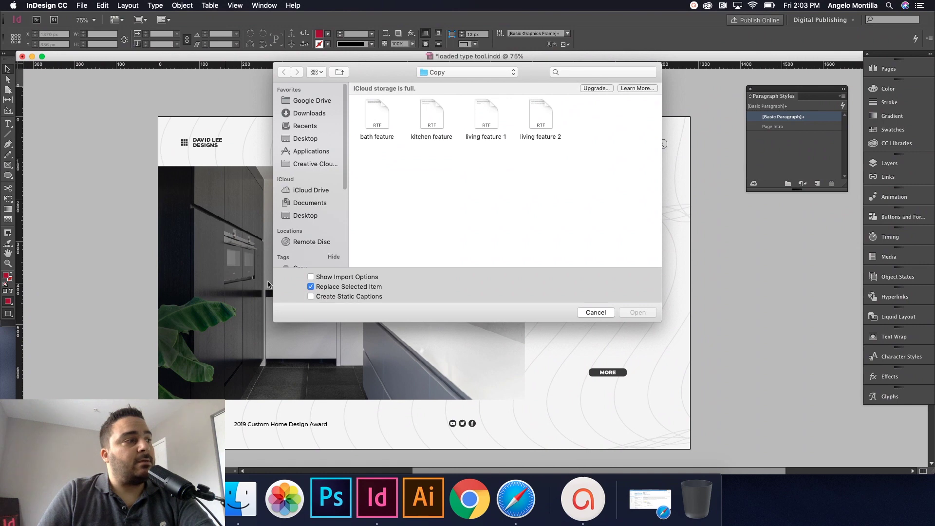
click(311, 286)
Step: Select the four RTF files: bath feature, kitchen feature, living feature 1 and 2
drag(376, 157, 569, 141)
click(445, 166)
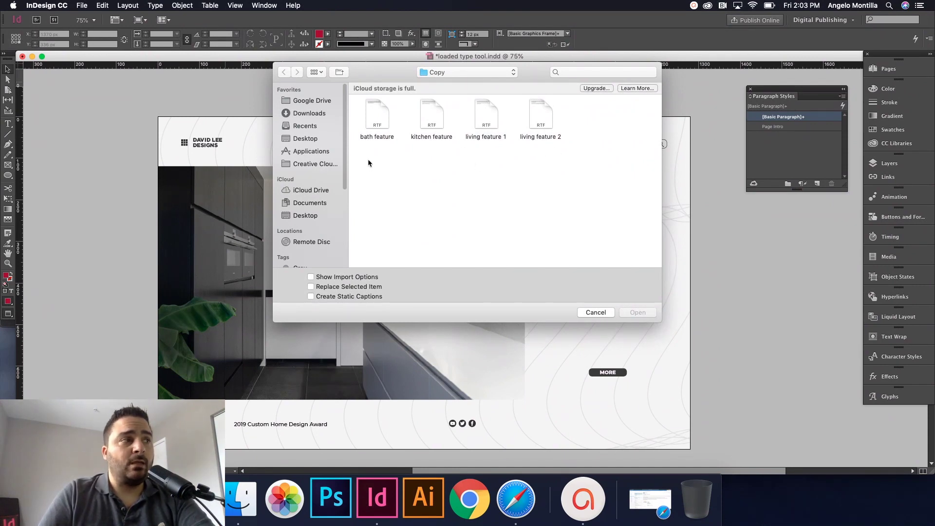
drag(368, 159, 550, 113)
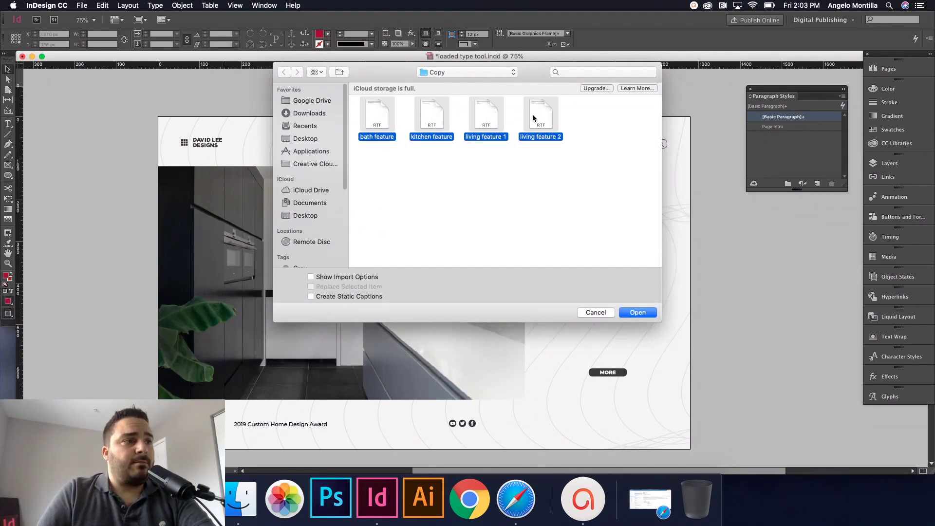
click(465, 170)
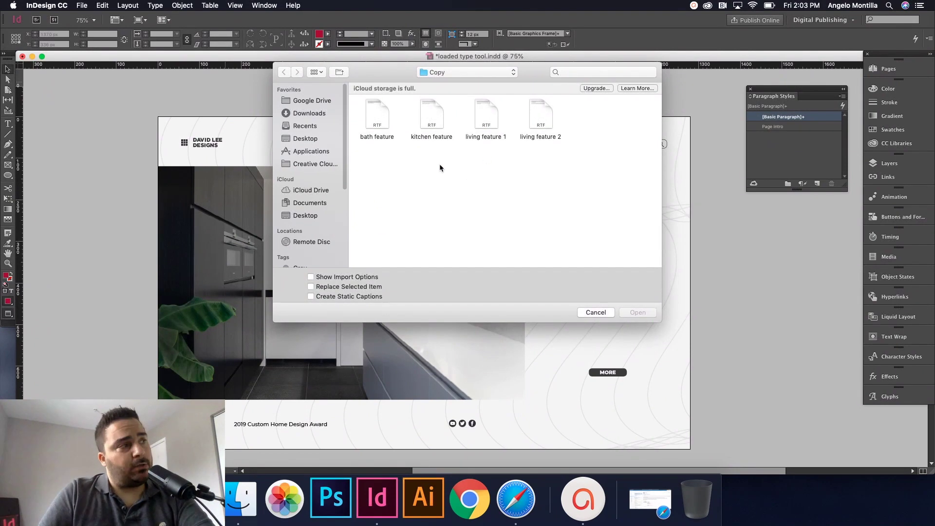
click(388, 118)
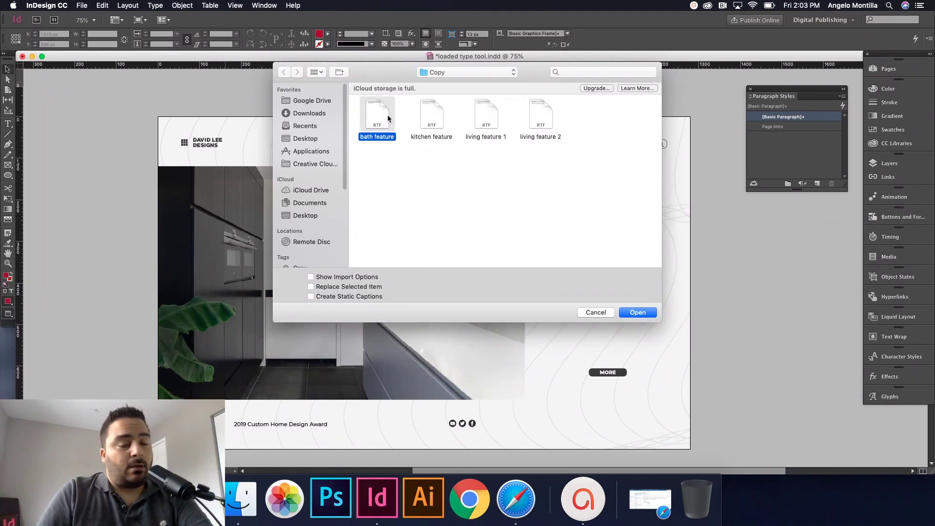
super+click(431, 116)
super+click(498, 115)
super+click(538, 115)
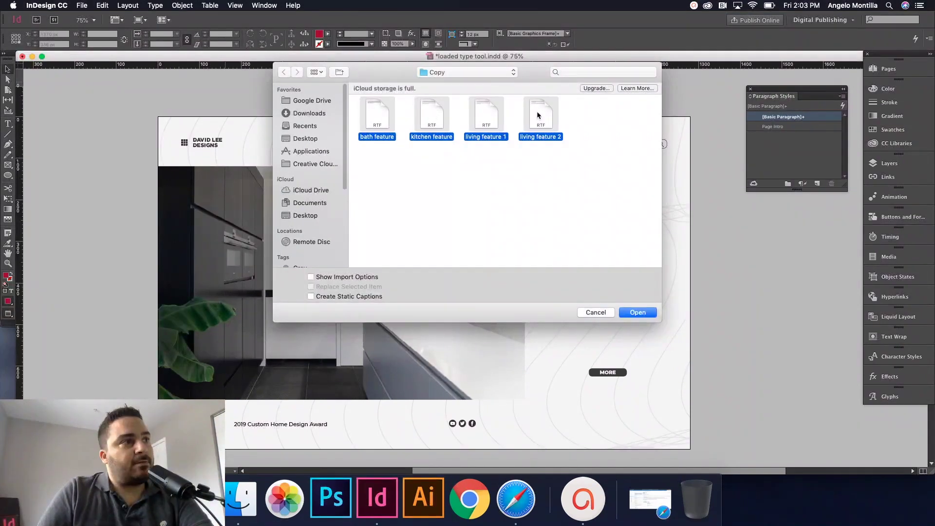
Step: Load the four RTF feature files, nudge the intro frame up, and cycle through the loaded stories
click(638, 313)
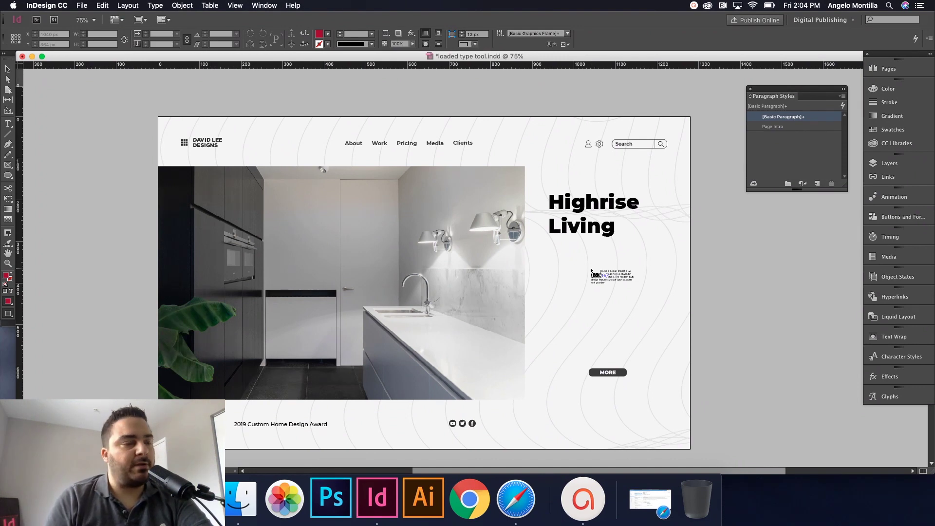
drag(590, 270, 590, 267)
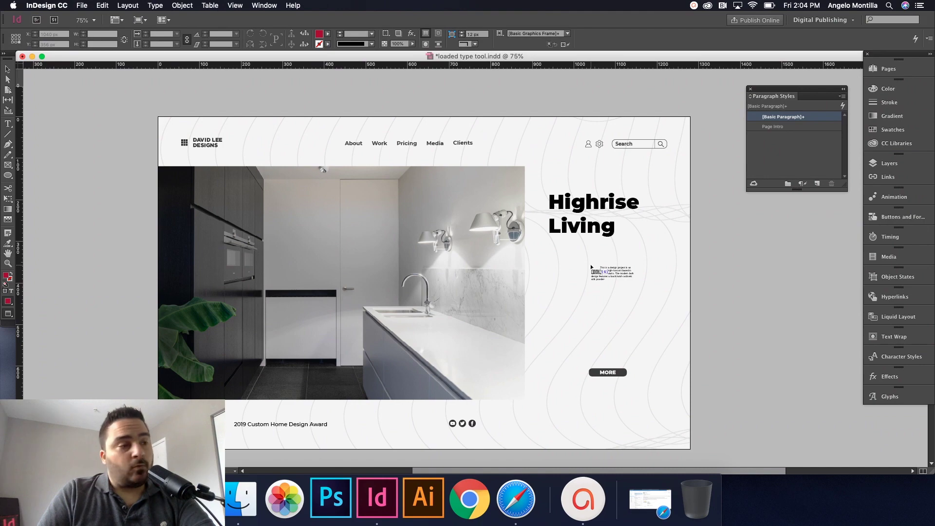
key(Right)
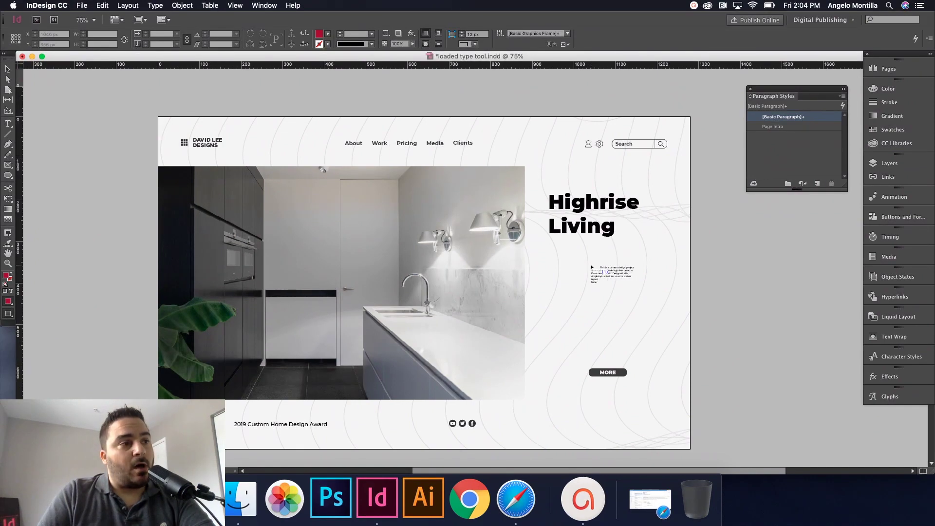
key(Right)
key(Right)
key(Right)
key(Right)
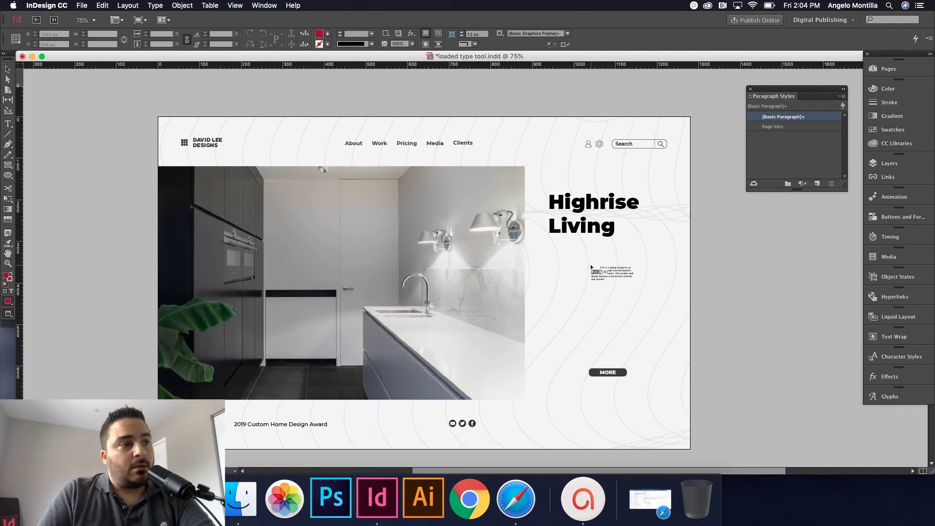
key(Right)
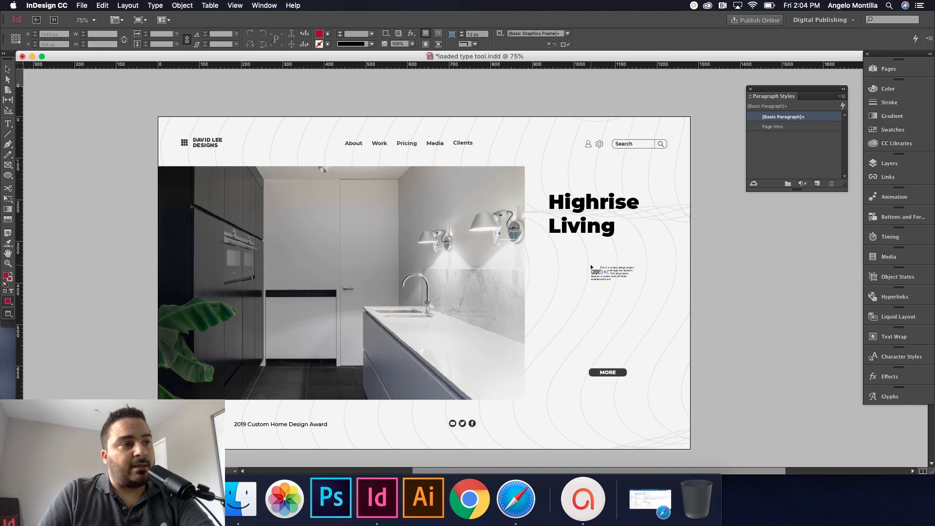
key(Right)
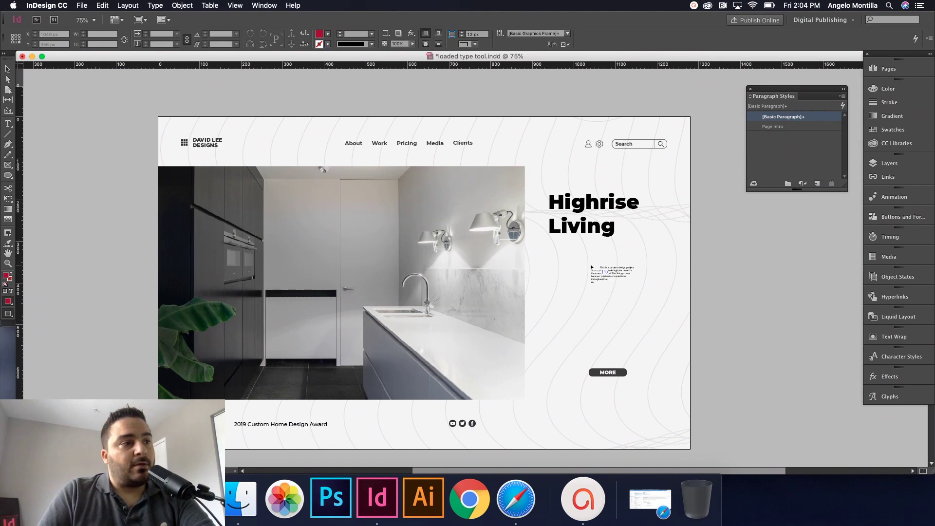
key(Right)
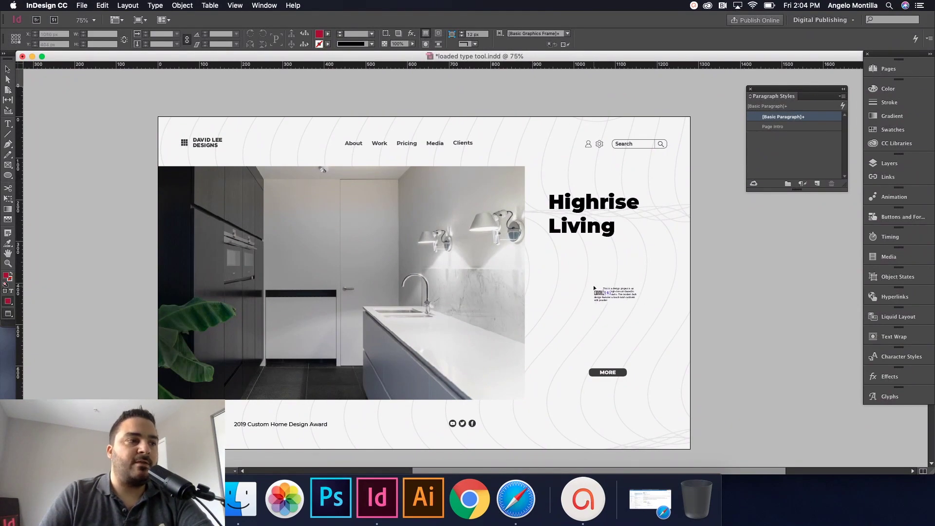
Step: Place the stories into the bathroom, kitchen, Vaughan and Markham intro frames
key(w)
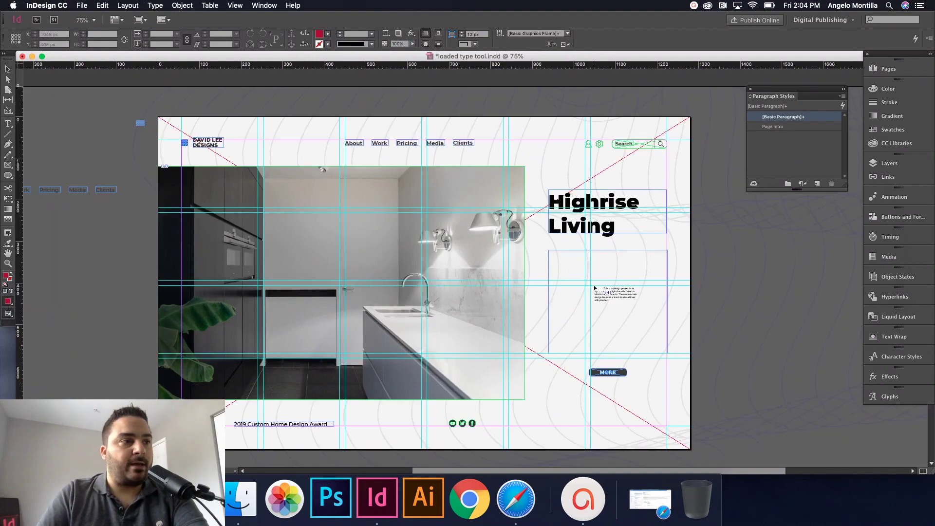
click(606, 298)
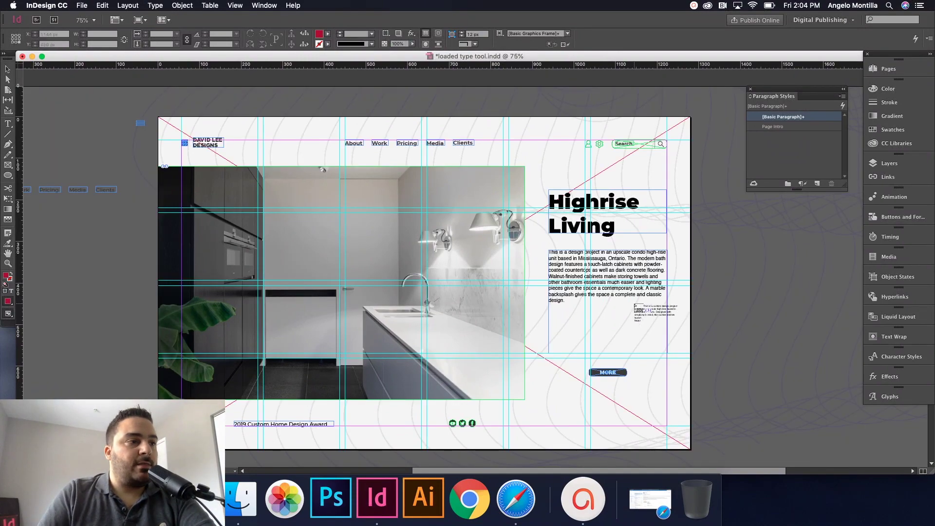
scroll(635, 316, down, 10)
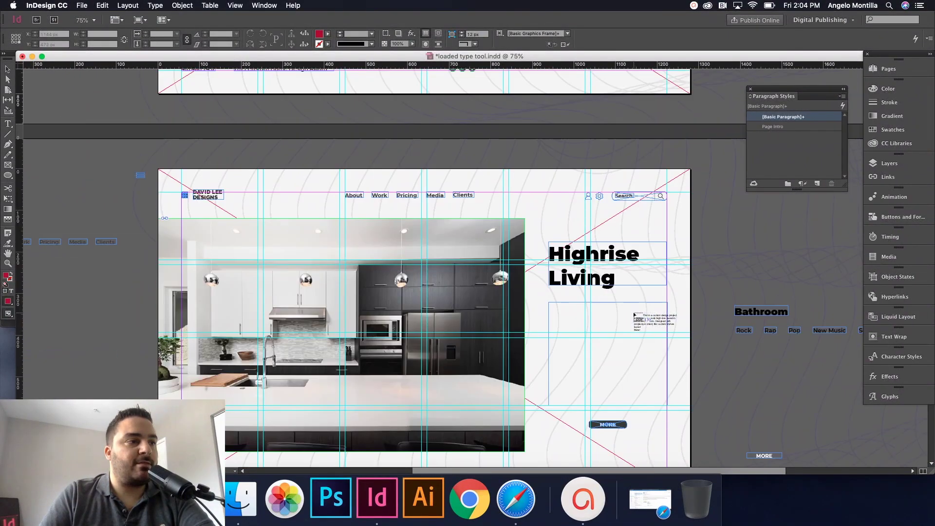
click(634, 304)
scroll(635, 304, down, 10)
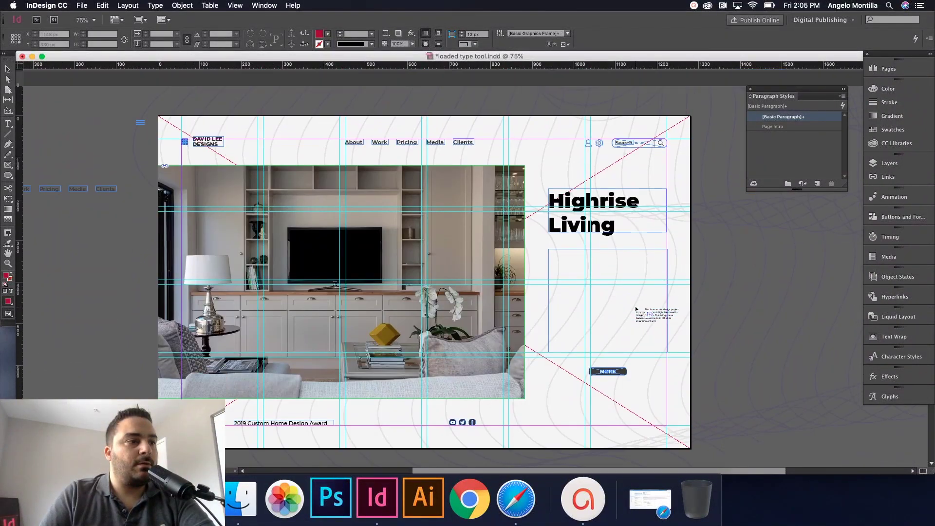
click(635, 310)
scroll(633, 302, down, 10)
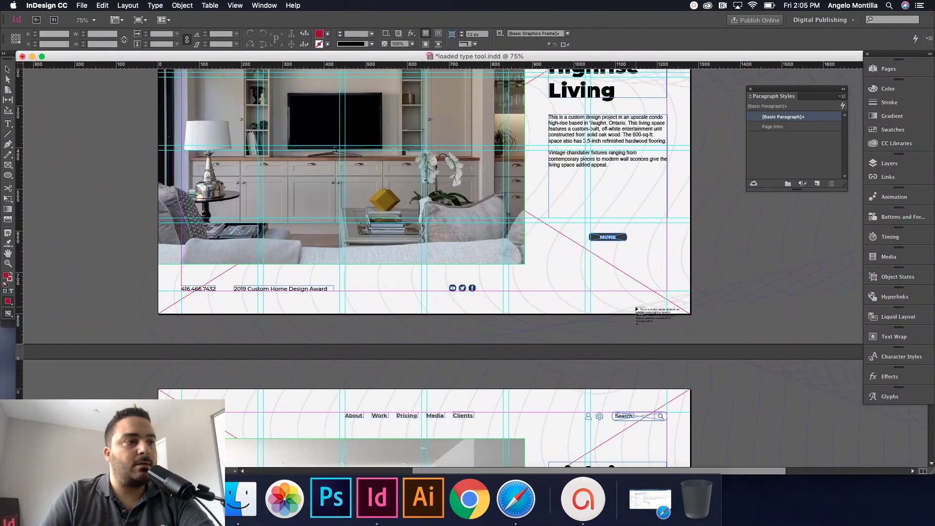
click(632, 289)
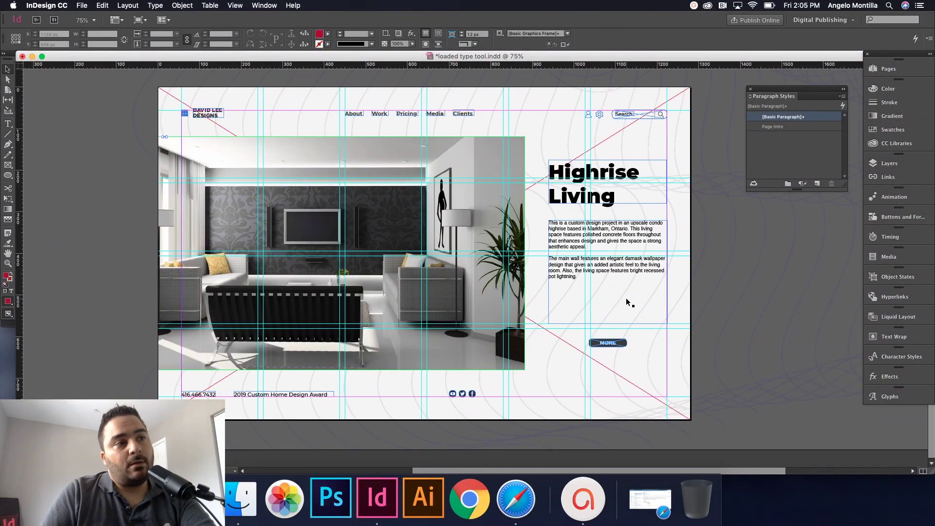
scroll(627, 300, down, 10)
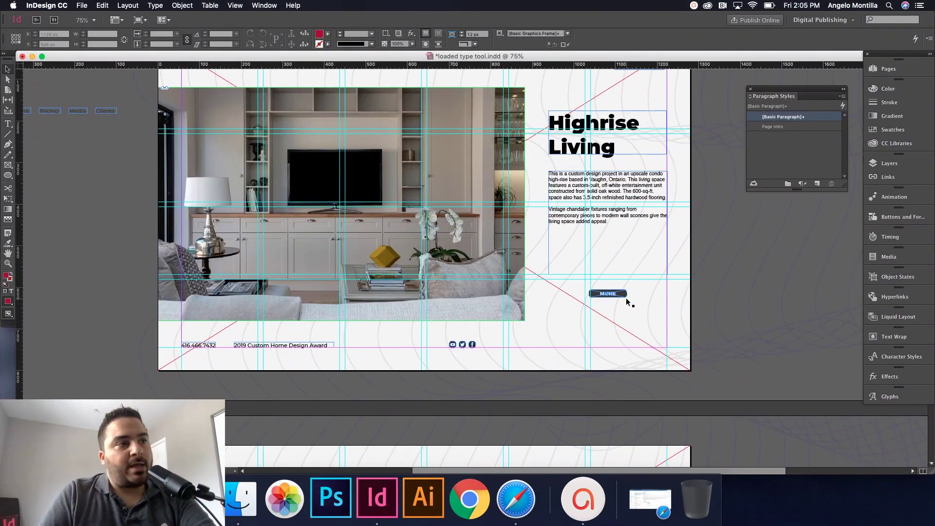
scroll(626, 297, up, 10)
scroll(628, 302, up, 10)
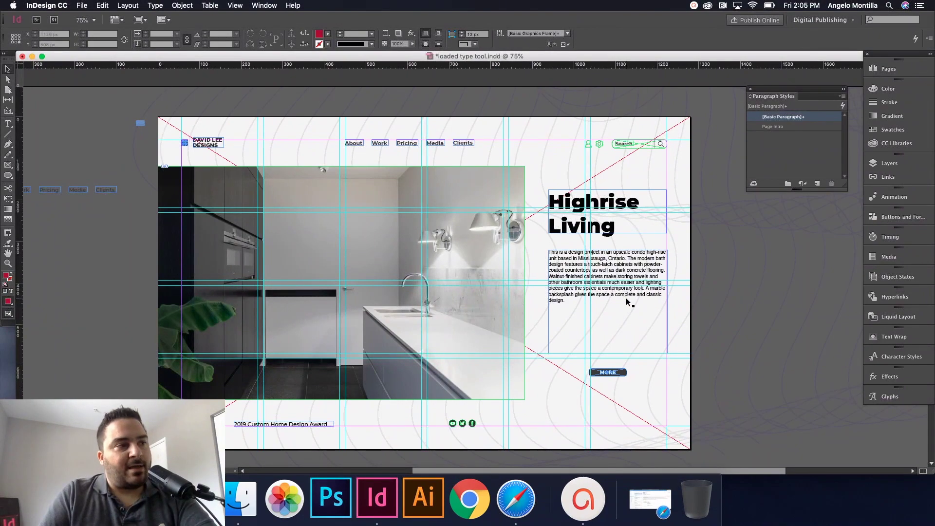
Step: Select the whole intro paragraph in the bathroom page's text frame
click(596, 283)
double_click(596, 282)
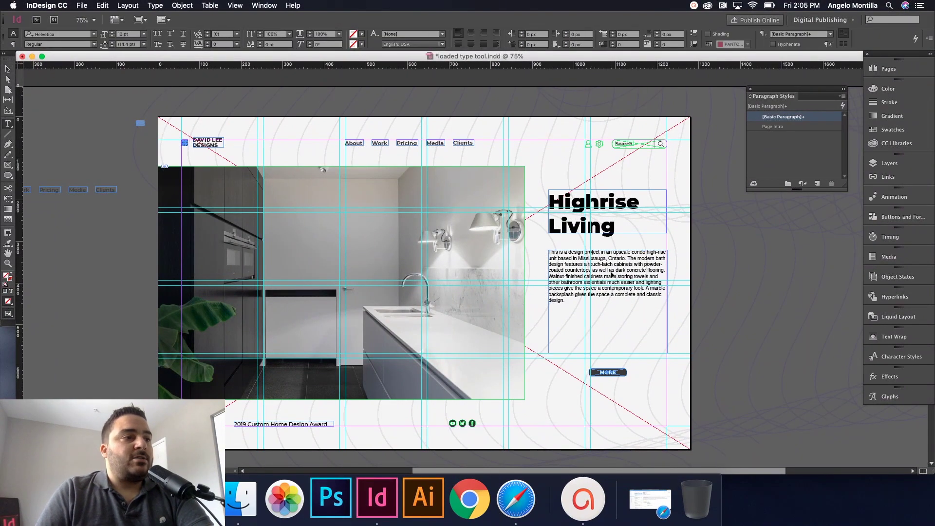
drag(564, 301, 548, 247)
Step: Clear the bathroom intro's overrides with [Basic Paragraph], then apply Page Intro
click(579, 303)
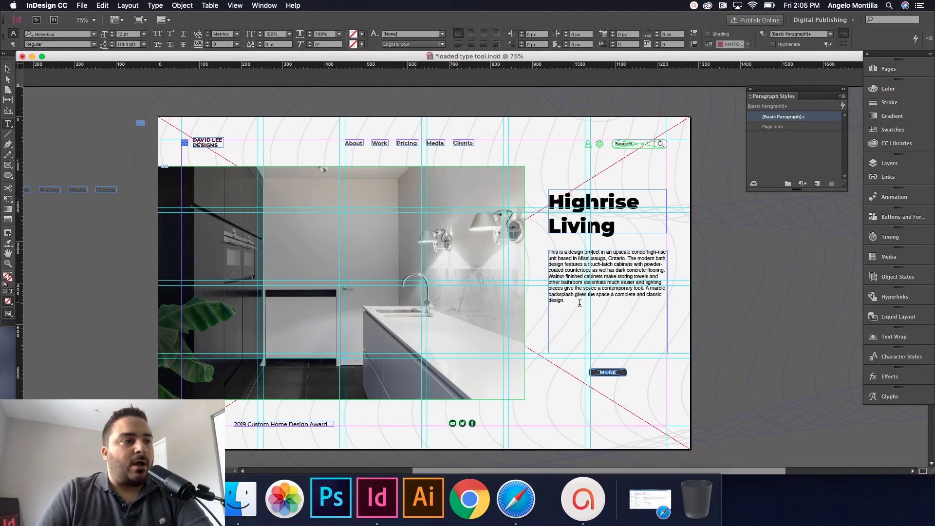
drag(600, 304, 548, 247)
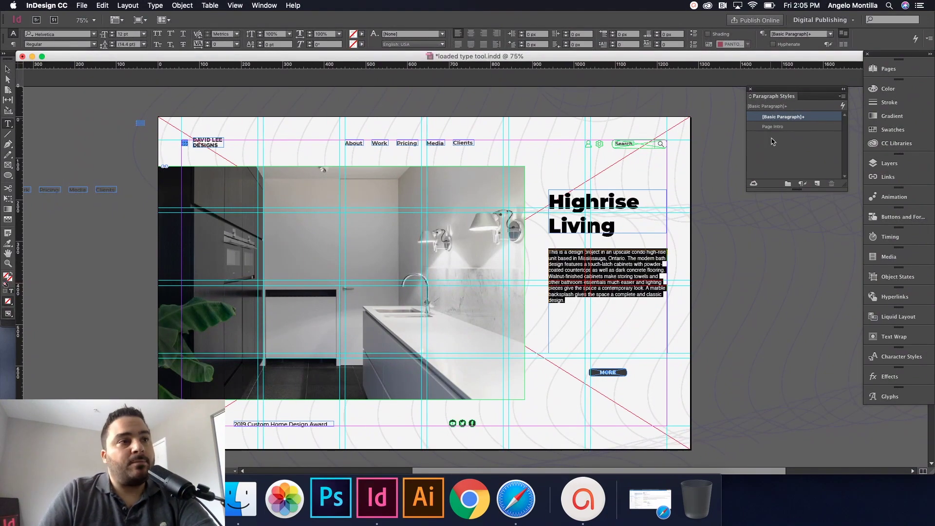
click(576, 302)
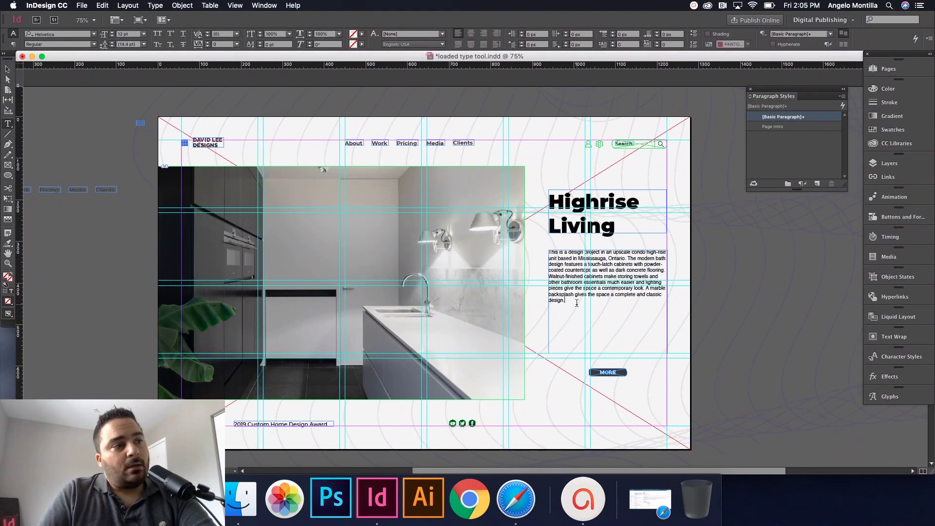
drag(577, 303, 546, 251)
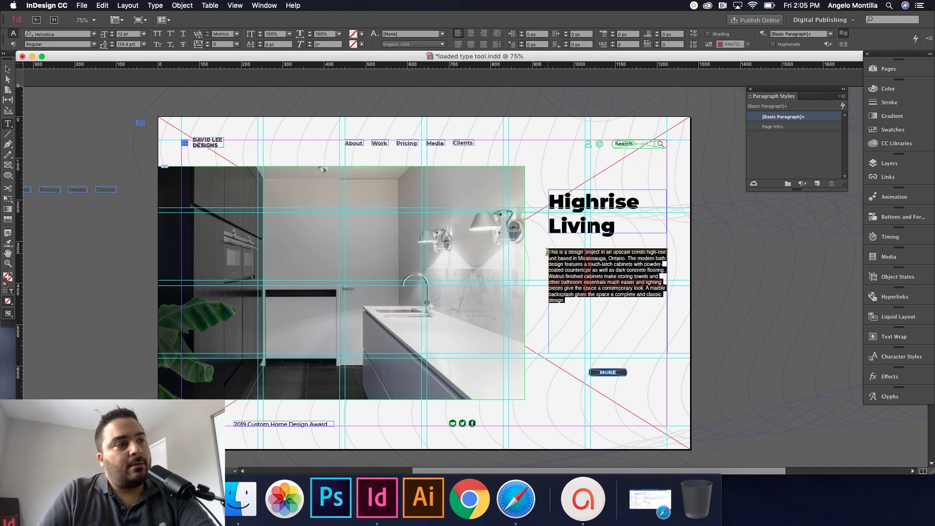
click(775, 127)
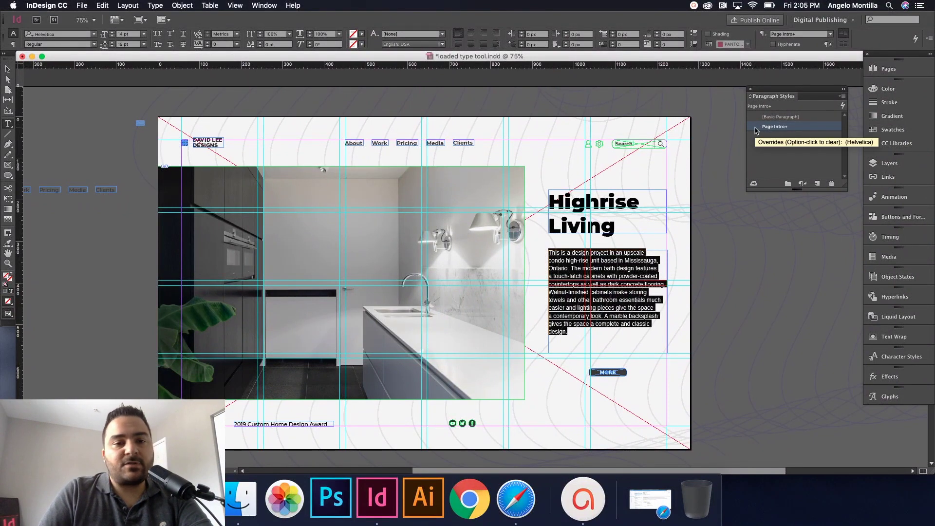
click(782, 117)
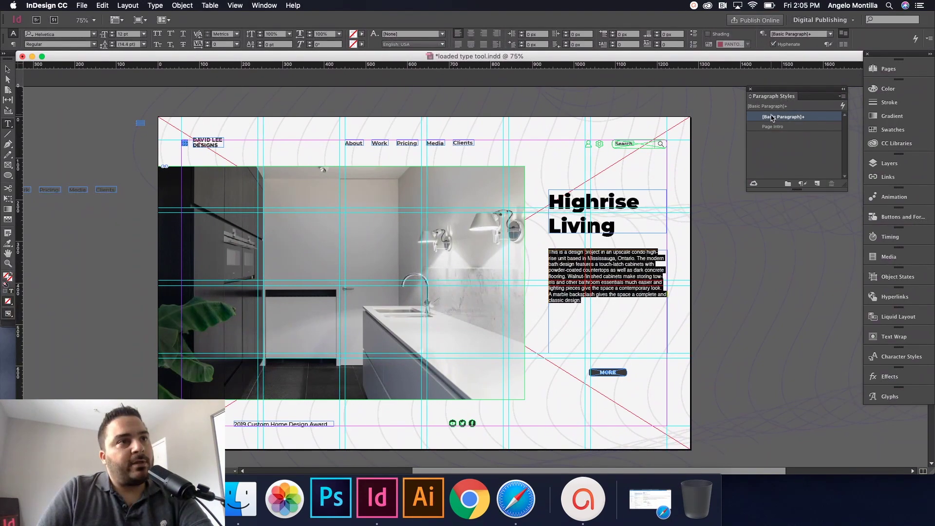
alt+click(778, 118)
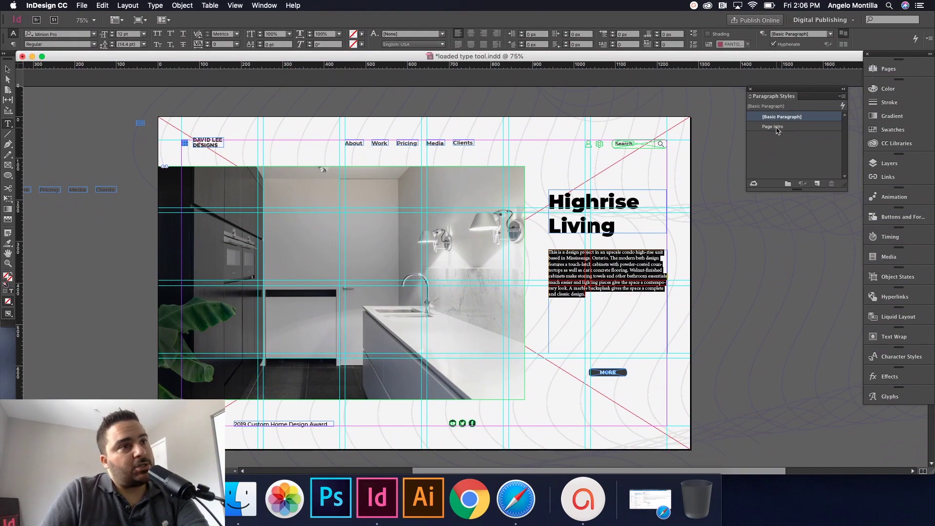
click(774, 127)
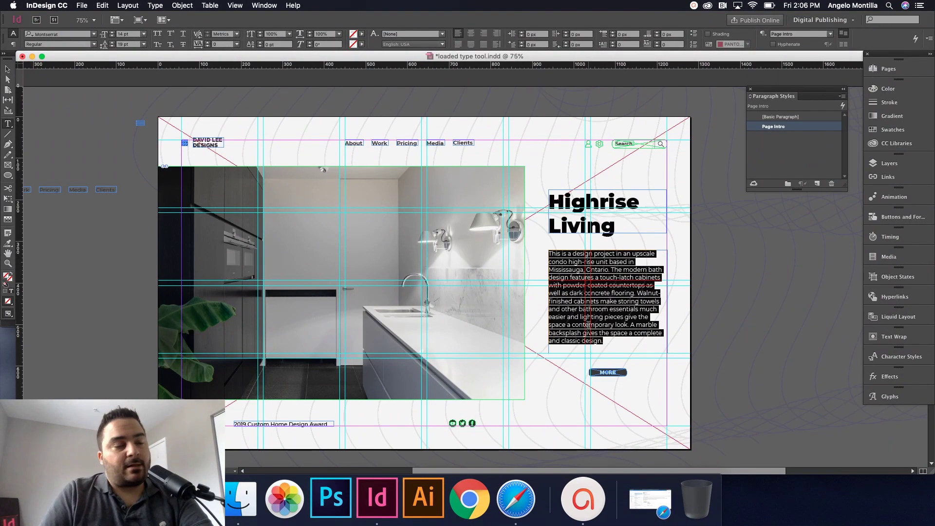
click(586, 326)
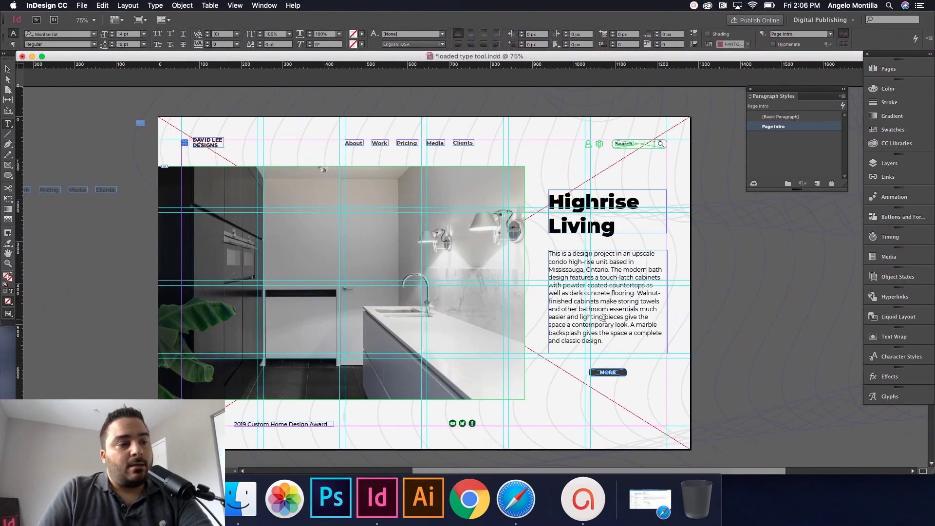
Step: Break the bath intro into a new paragraph starting at 'Walnut-finished'
scroll(634, 294, up, 3)
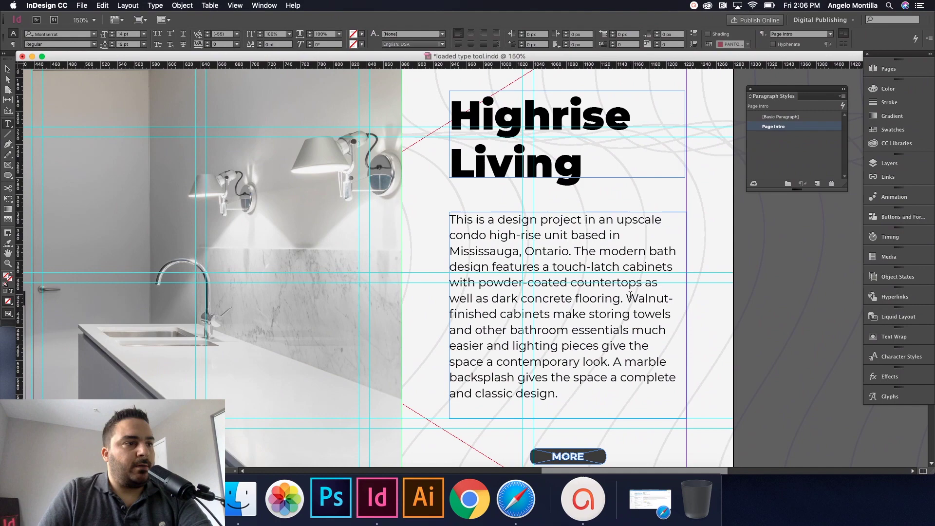
click(645, 298)
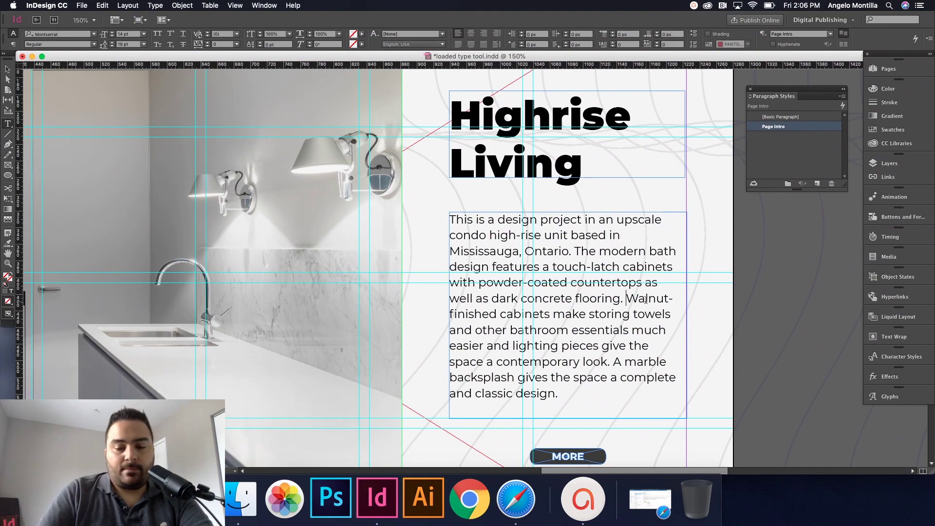
key(Return)
key(Return)
click(558, 409)
drag(558, 409, 445, 229)
click(524, 228)
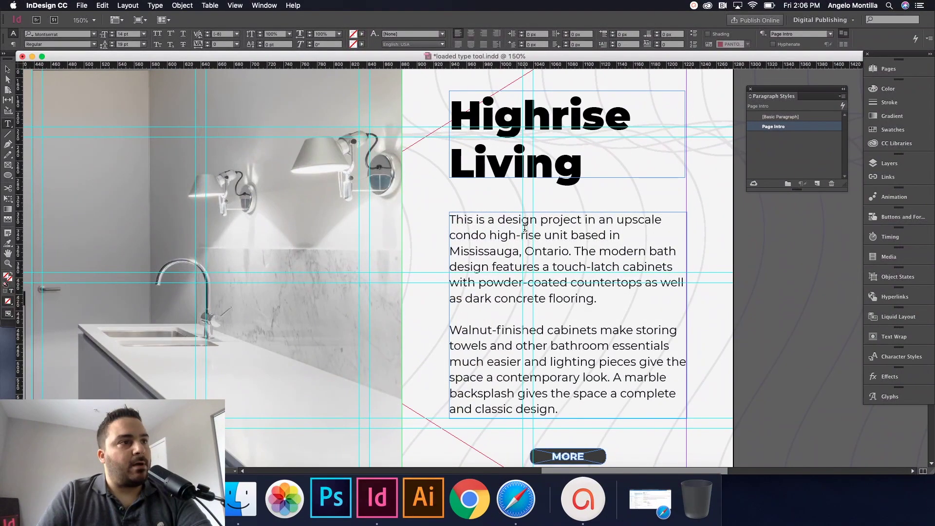
scroll(524, 228, down, 15)
Step: Zoom out, clear overrides on the kitchen intro text, and apply the Page Intro style
scroll(524, 228, up, 6)
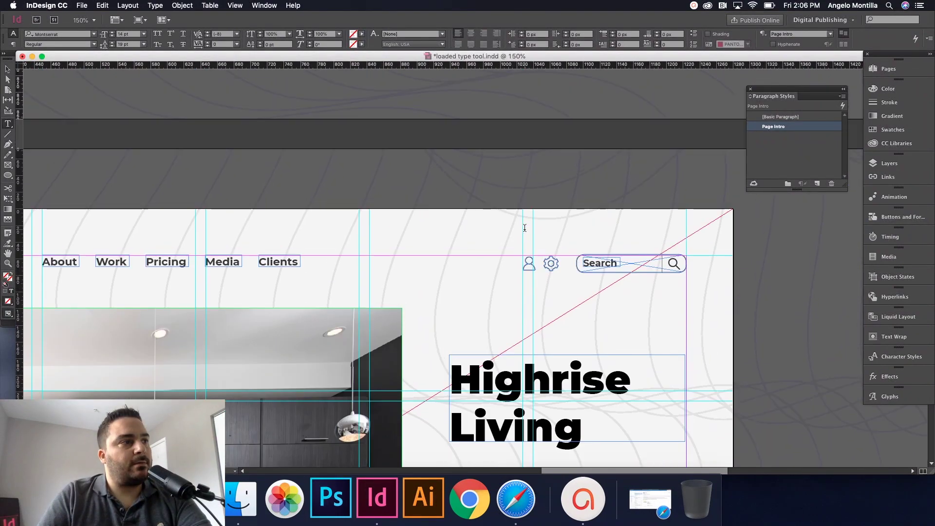
scroll(524, 228, up, 8)
key(super+minus)
scroll(529, 234, down, 3)
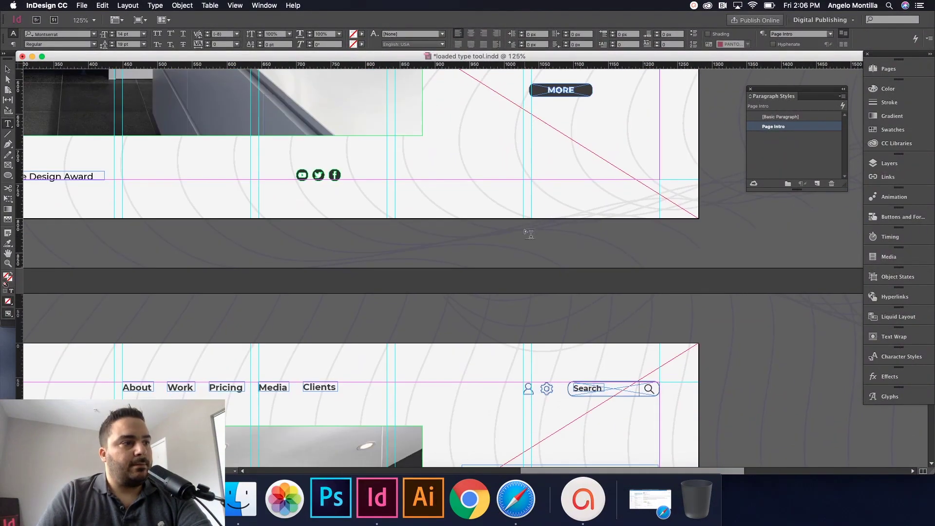
scroll(530, 234, down, 10)
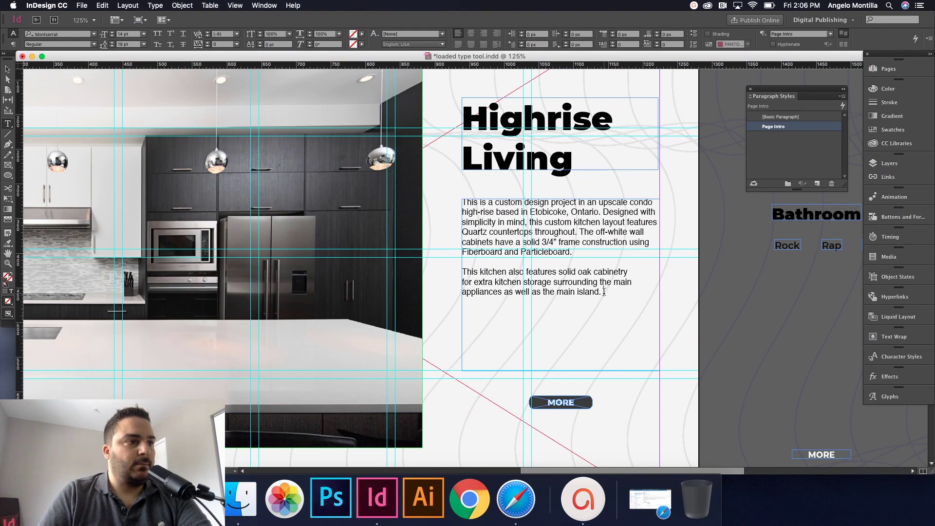
drag(604, 291, 460, 202)
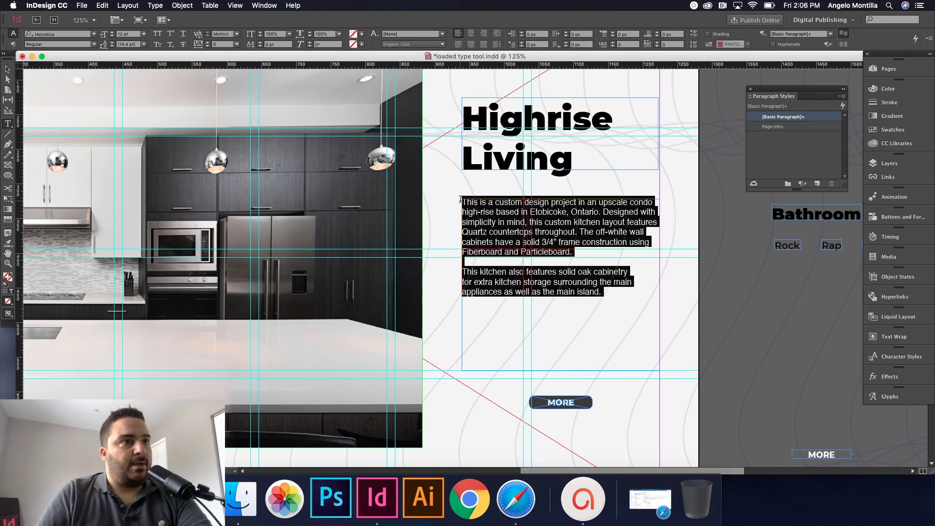
alt+click(789, 121)
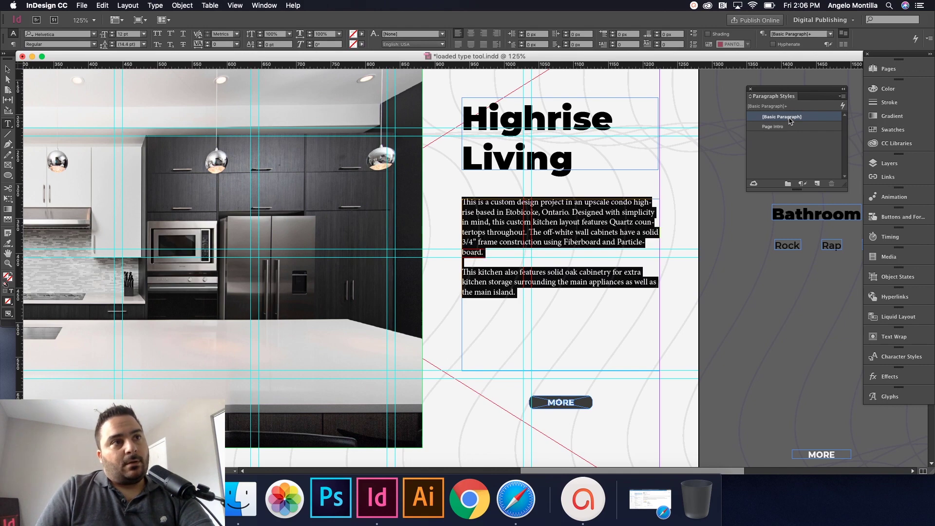
click(772, 127)
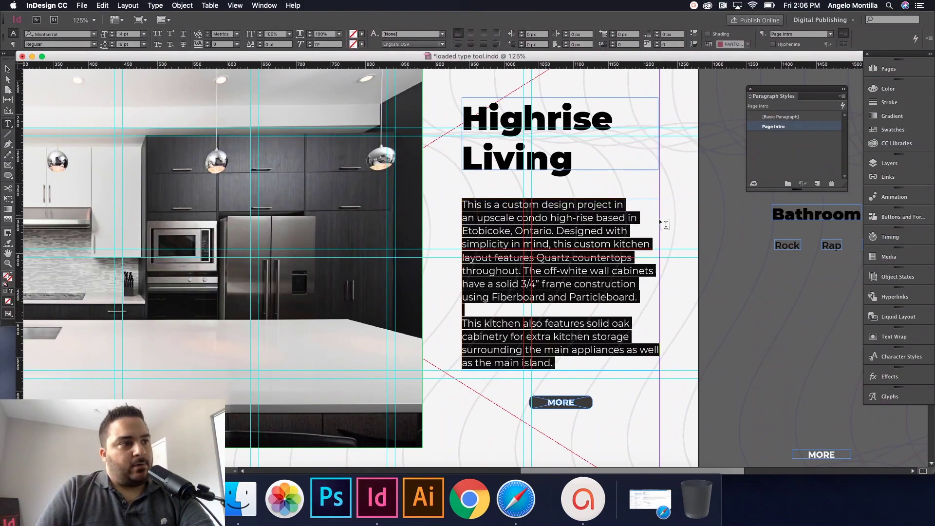
click(578, 239)
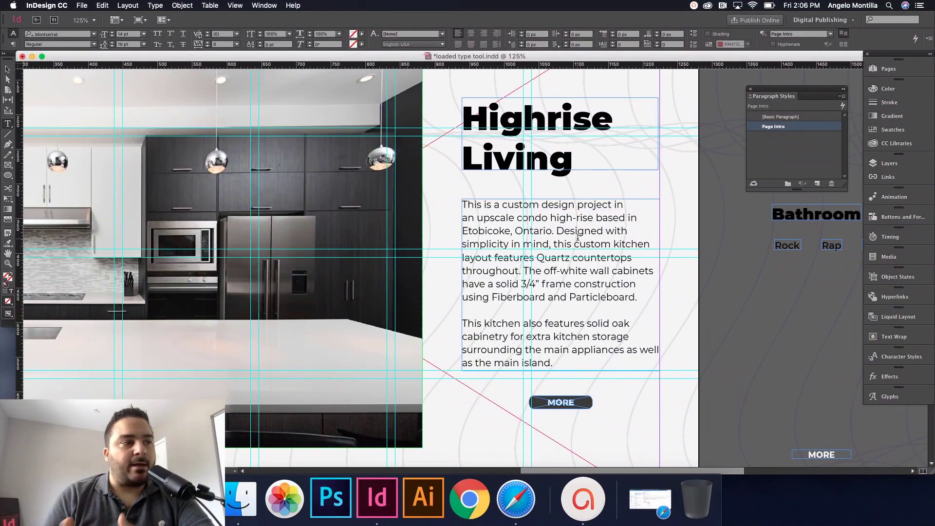
scroll(579, 241, down, 10)
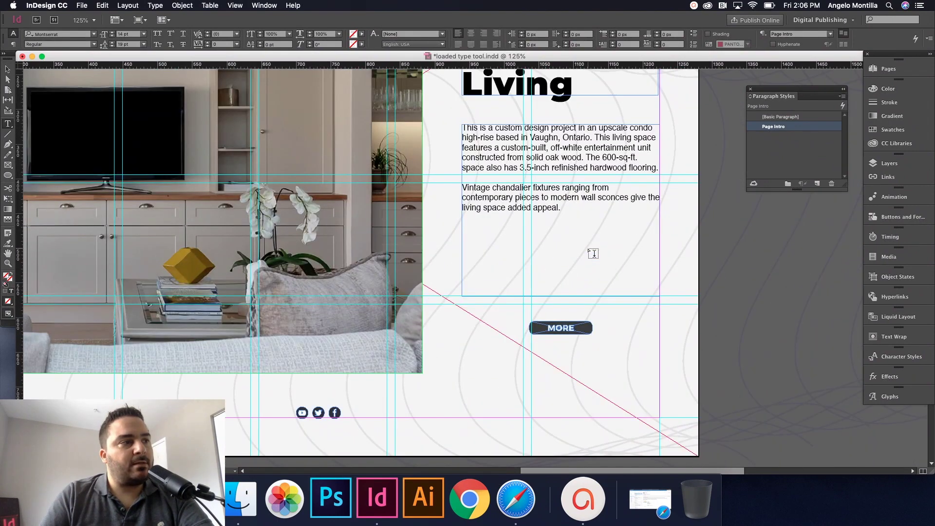
Step: Apply the Page Intro style to all of the Vaughn page's intro text
scroll(593, 253, up, 2)
click(573, 242)
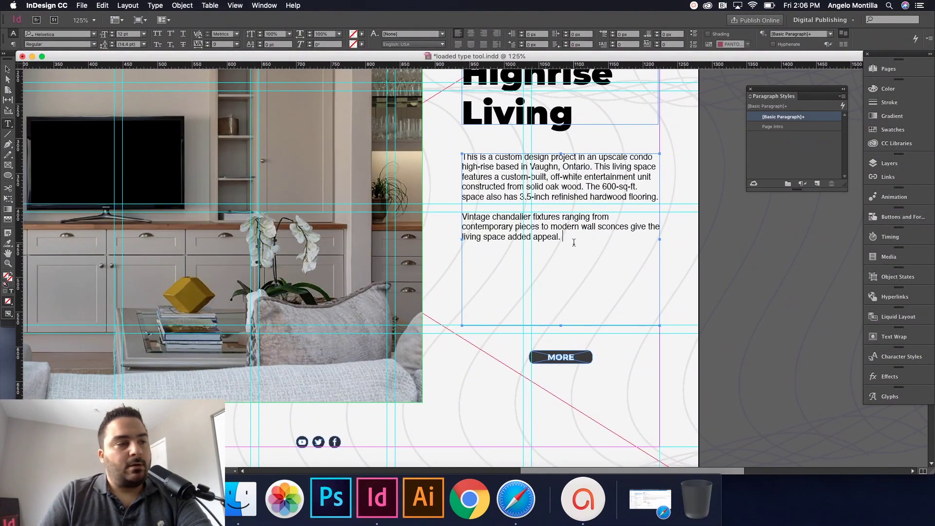
key(super+a)
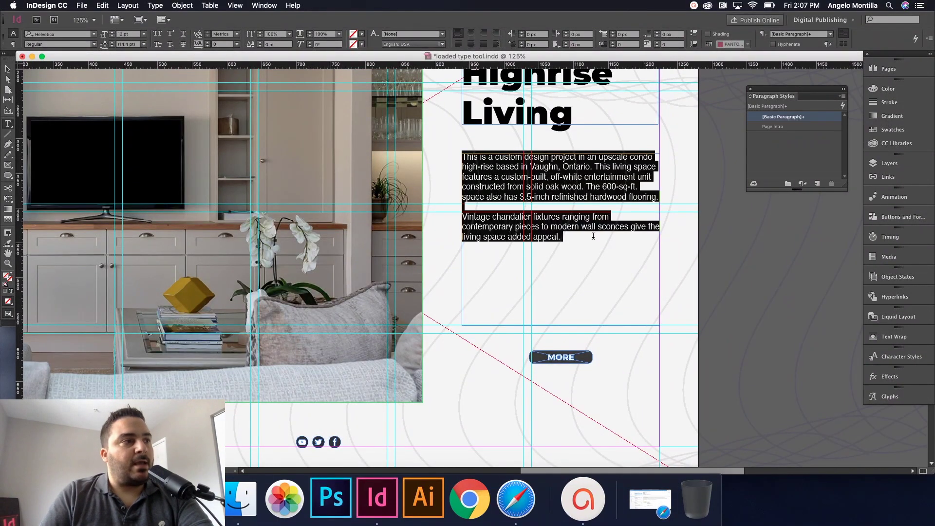
click(780, 126)
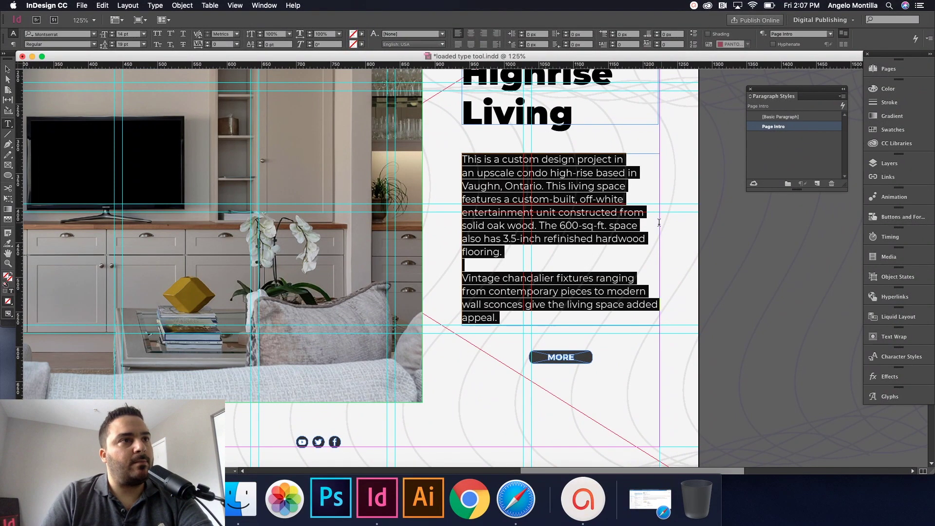
Step: Apply the Page Intro style to all of the Markham intro text and deselect it
scroll(580, 239, down, 5)
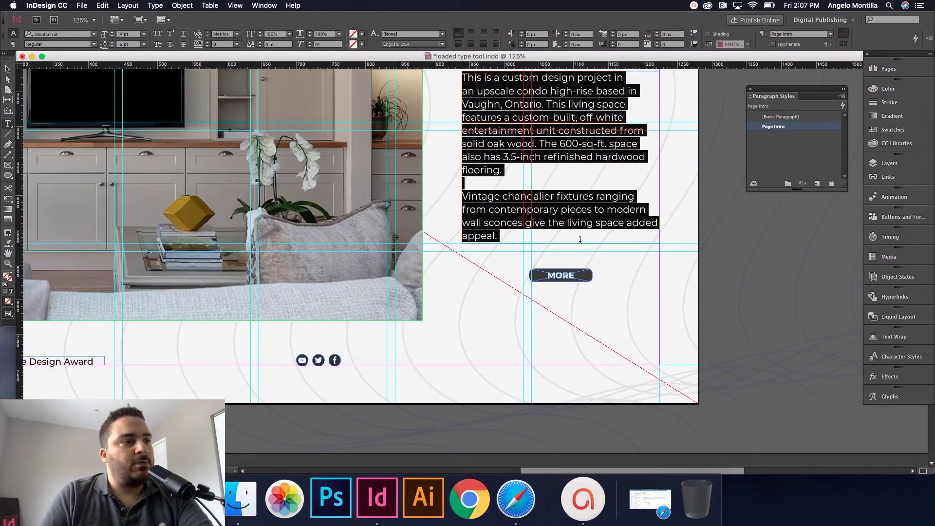
scroll(579, 239, down, 15)
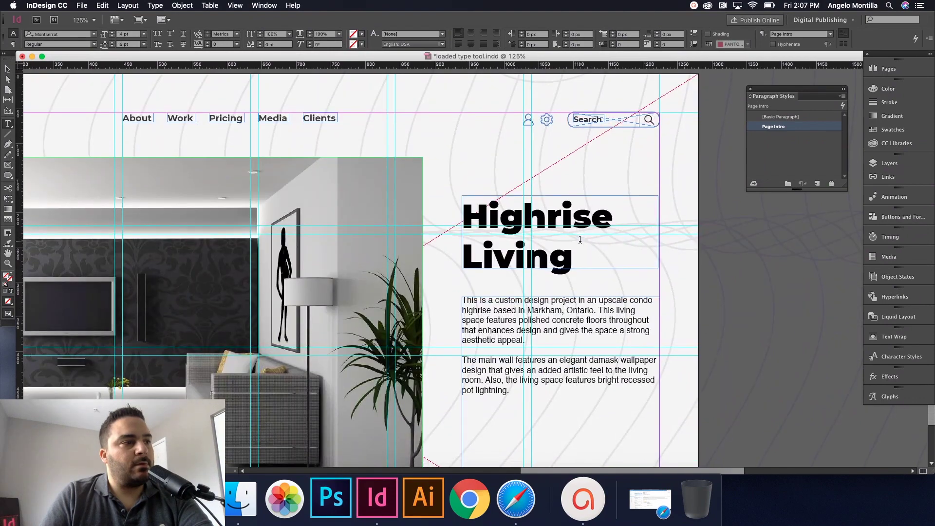
scroll(579, 239, down, 2)
click(560, 317)
key(ctrl+a)
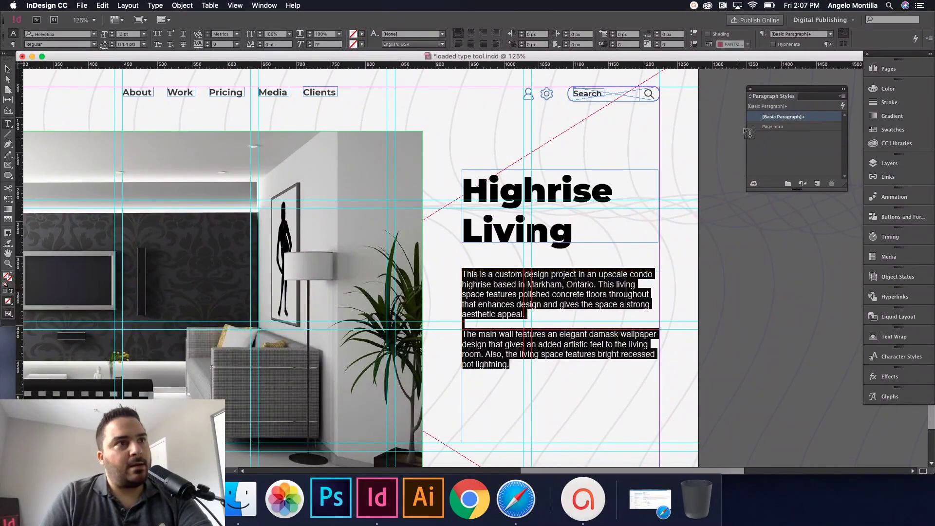
click(774, 127)
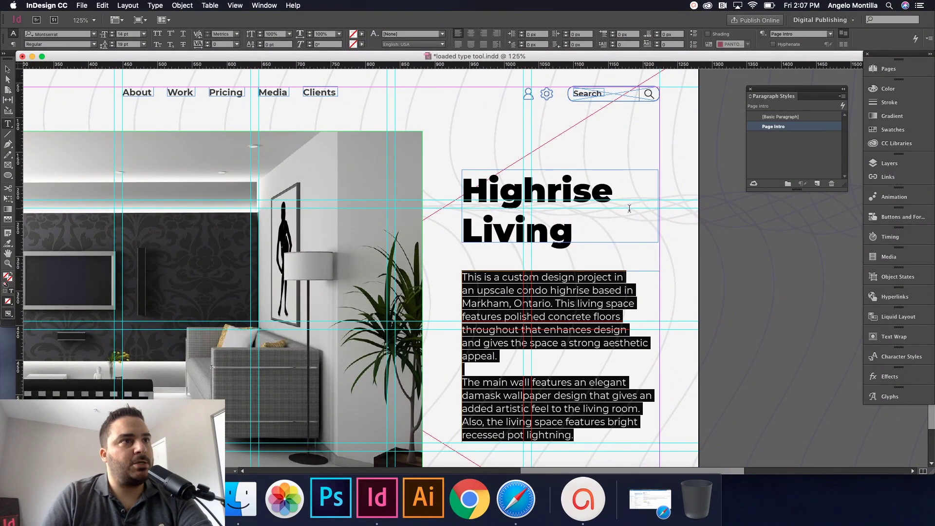
scroll(630, 208, down, 4)
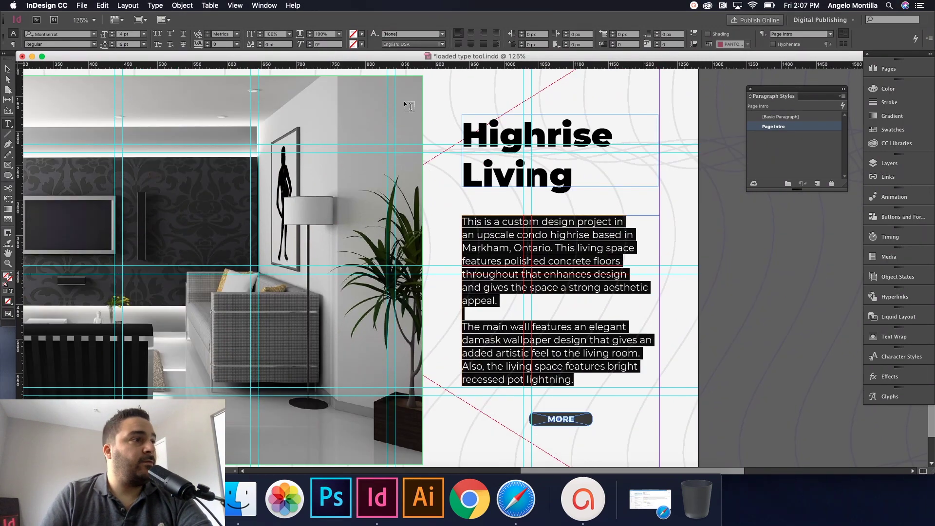
key(Escape)
click(739, 230)
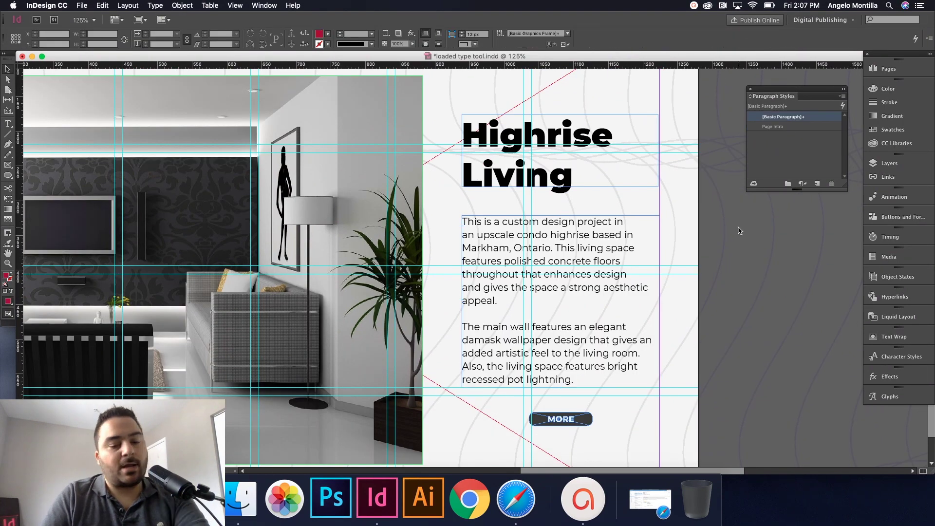
scroll(739, 231, down, 5)
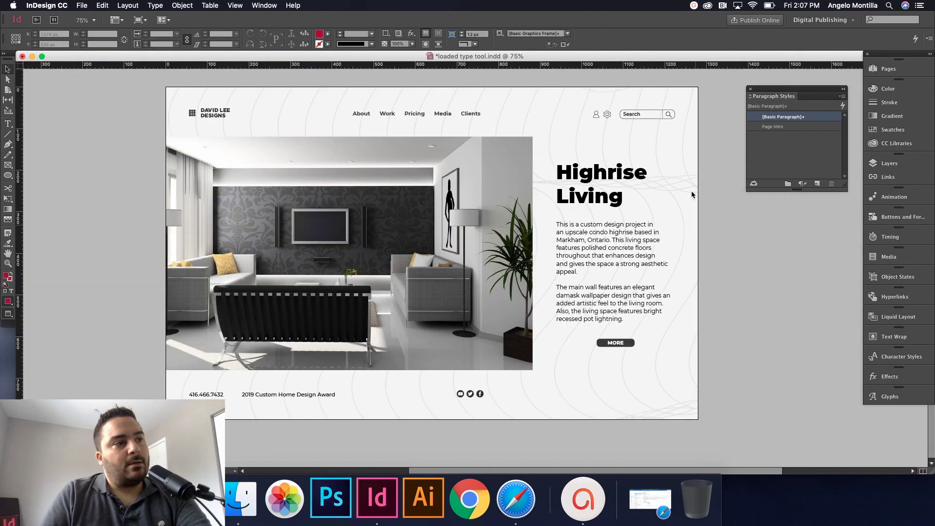
Step: Zoom out and check the kitchen page's intro text by selecting it, then deselect
drag(691, 191, 690, 341)
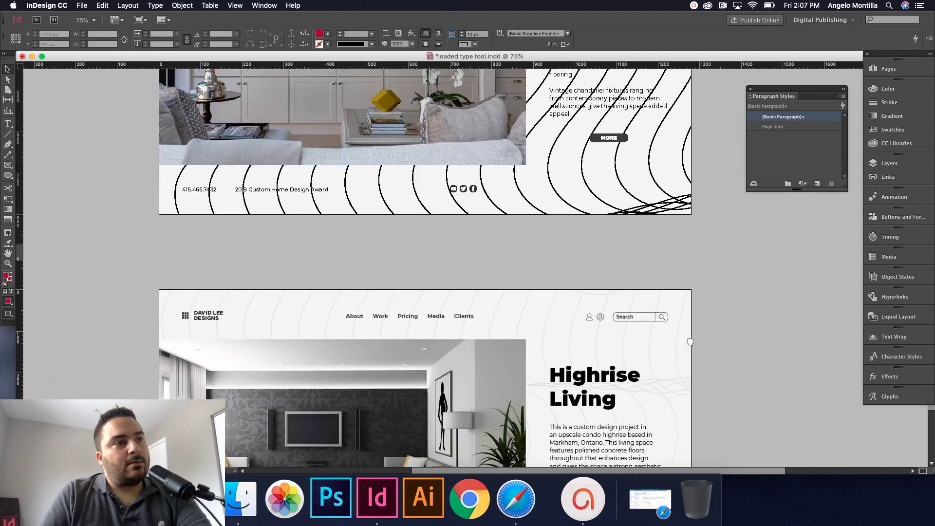
scroll(690, 341, down, 10)
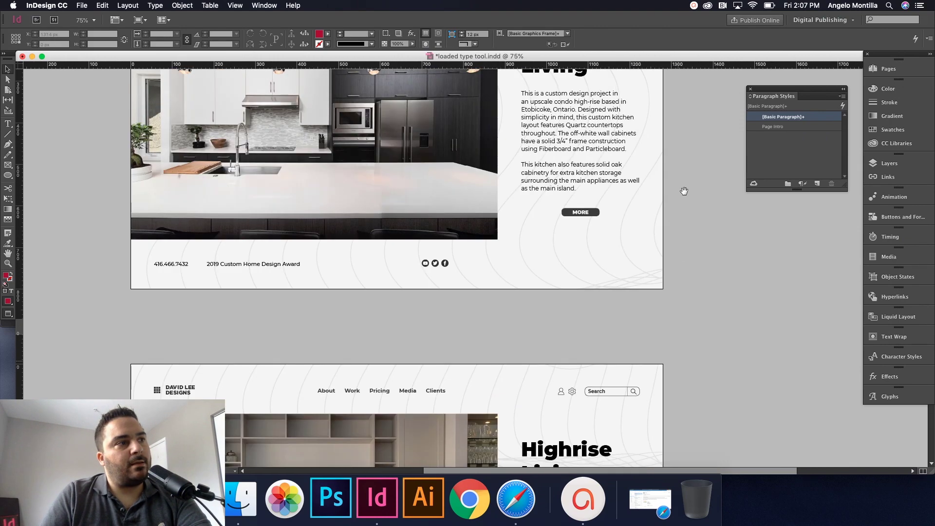
scroll(684, 190, down, 5)
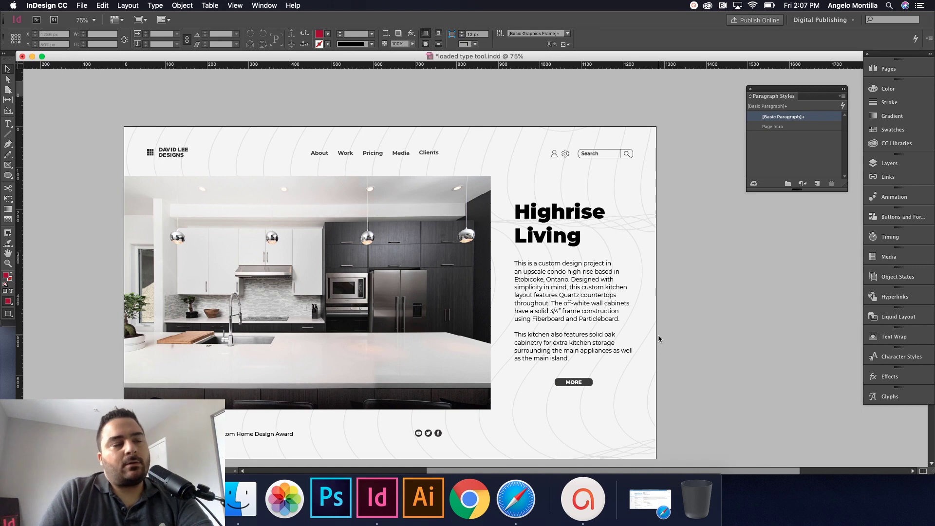
scroll(691, 310, down, 2)
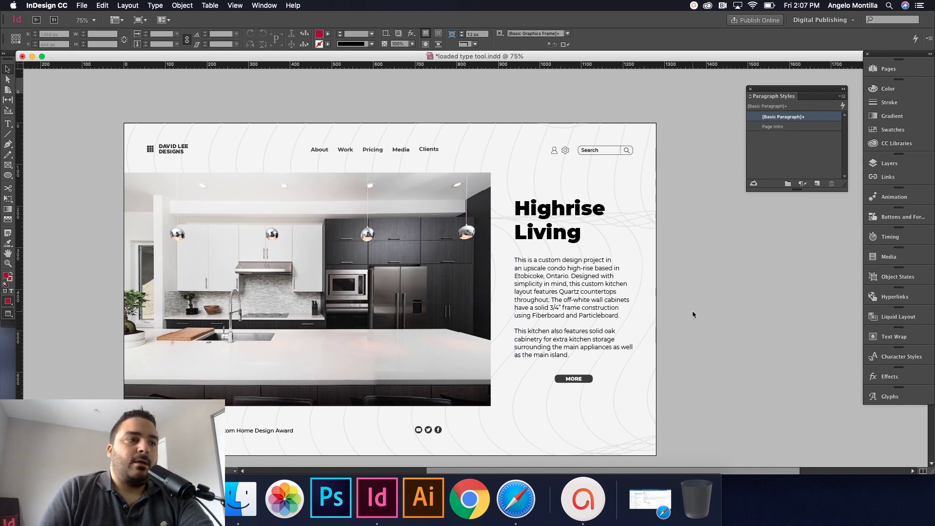
scroll(693, 314, down, 1)
double_click(612, 286)
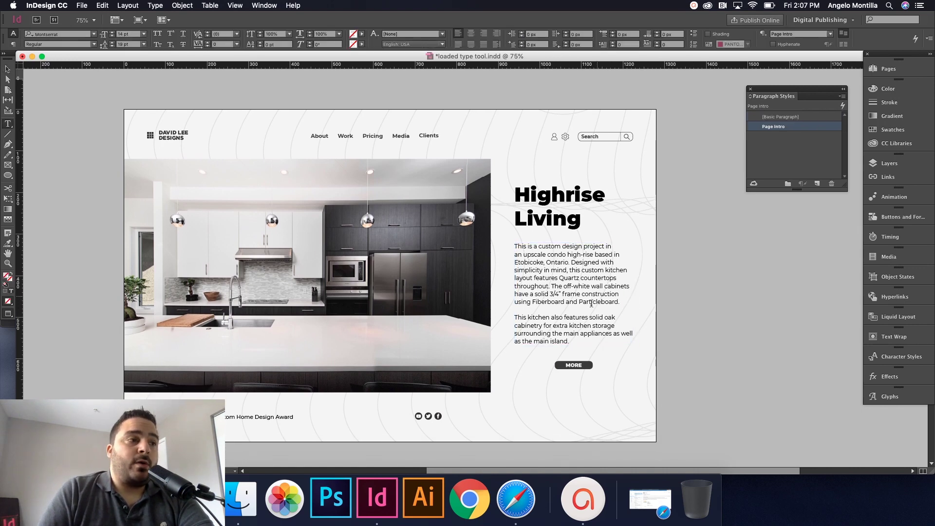
key(super+a)
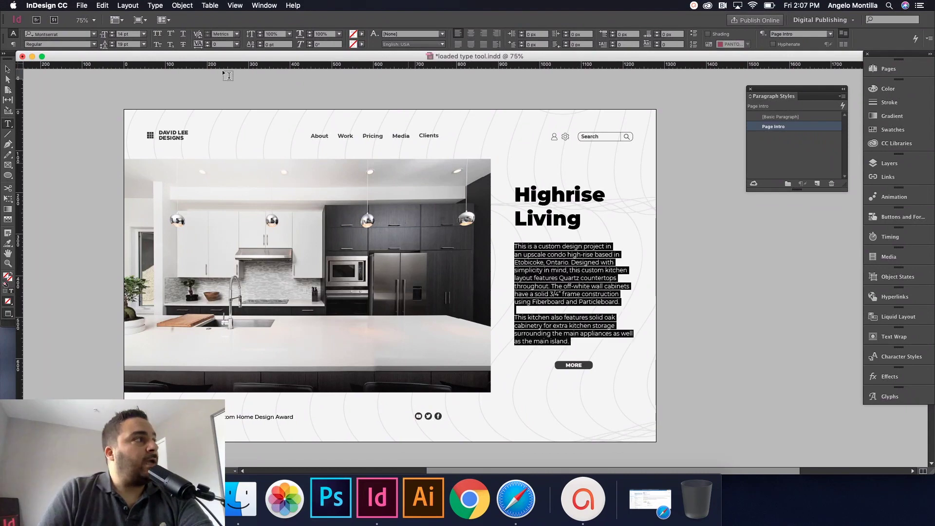
click(565, 288)
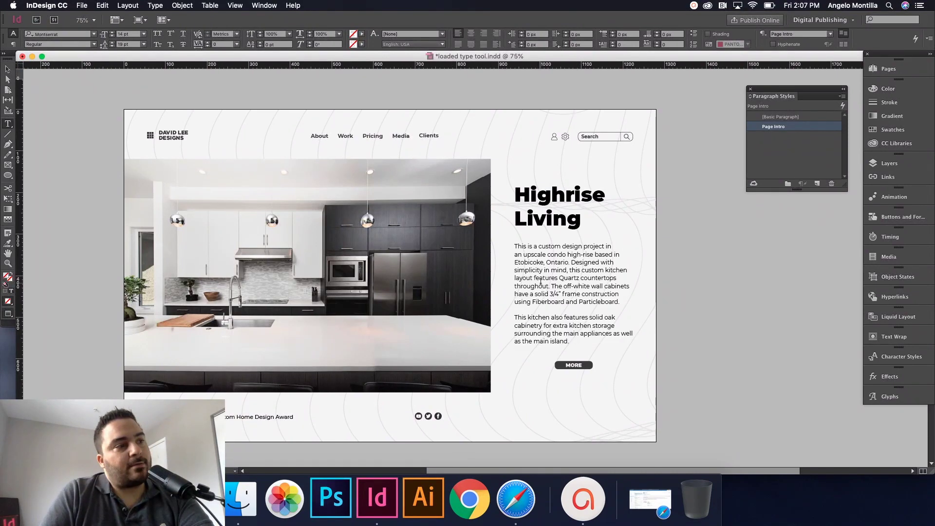
key(Escape)
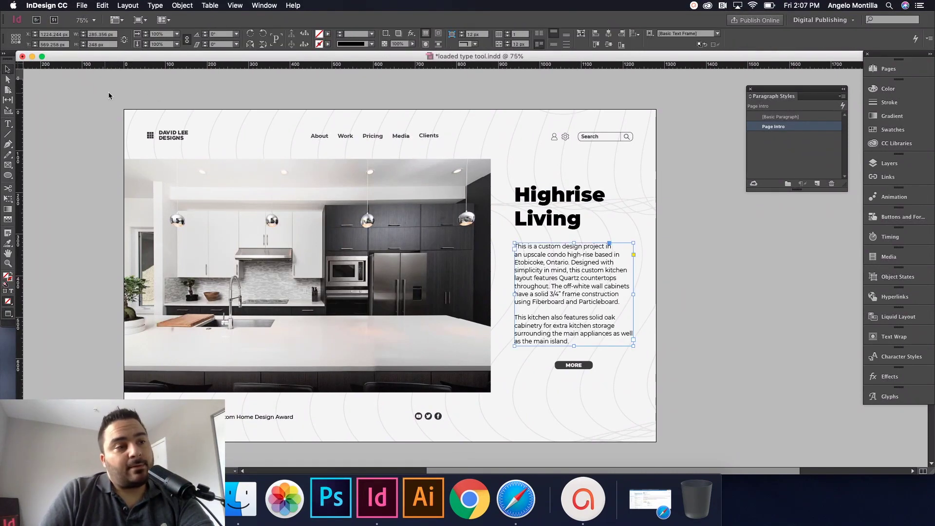
click(684, 297)
Step: At 50% zoom, scroll to the bathroom page and open the Page Intro style options
key(super+minus)
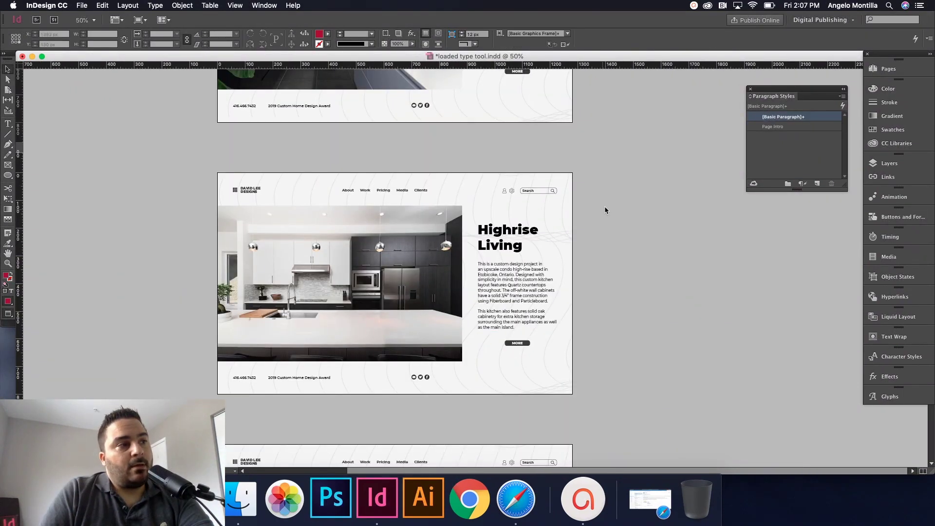
scroll(606, 210, up, 5)
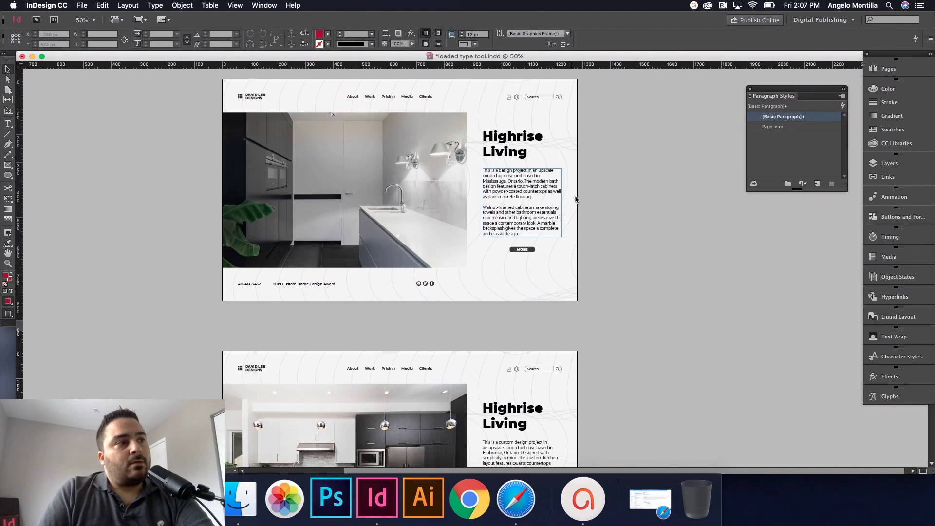
scroll(524, 221, down, 2)
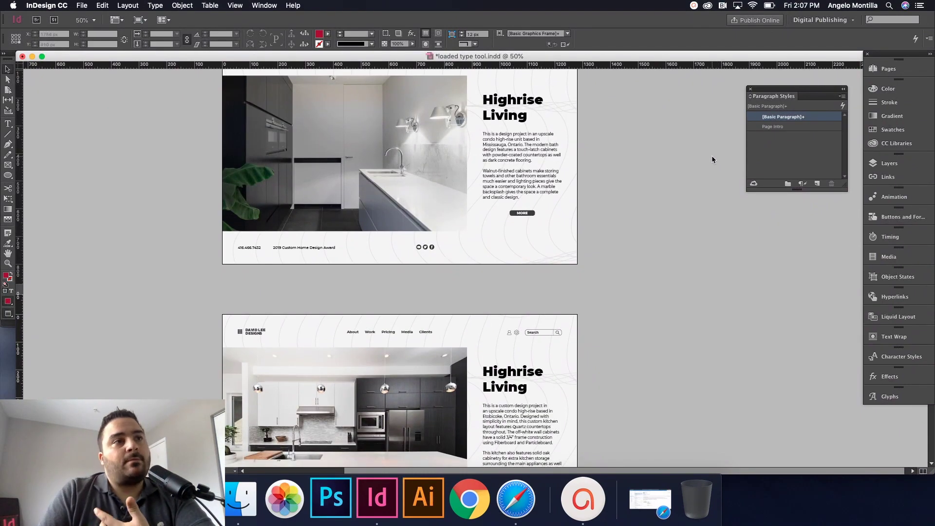
double_click(770, 127)
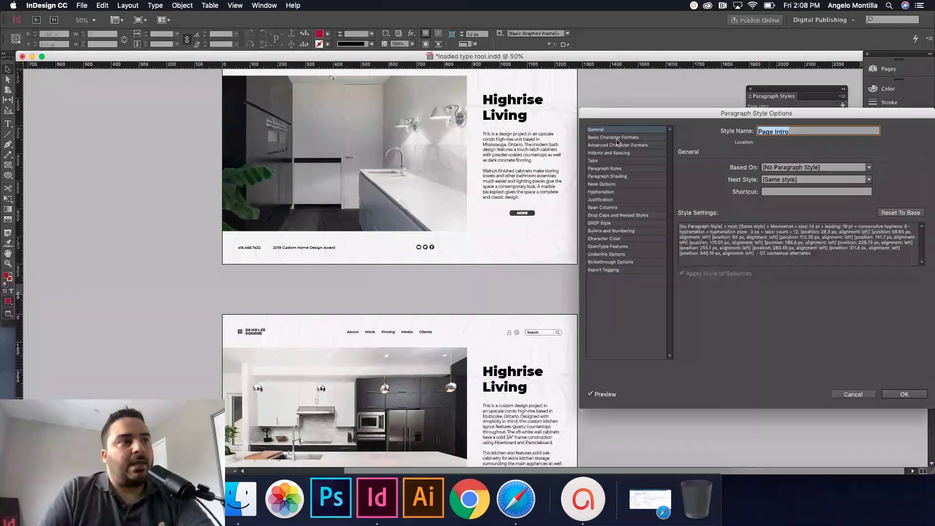
Step: Give the Page Intro style Montserrat Light at 15 pt size with 20 pt leading
click(615, 137)
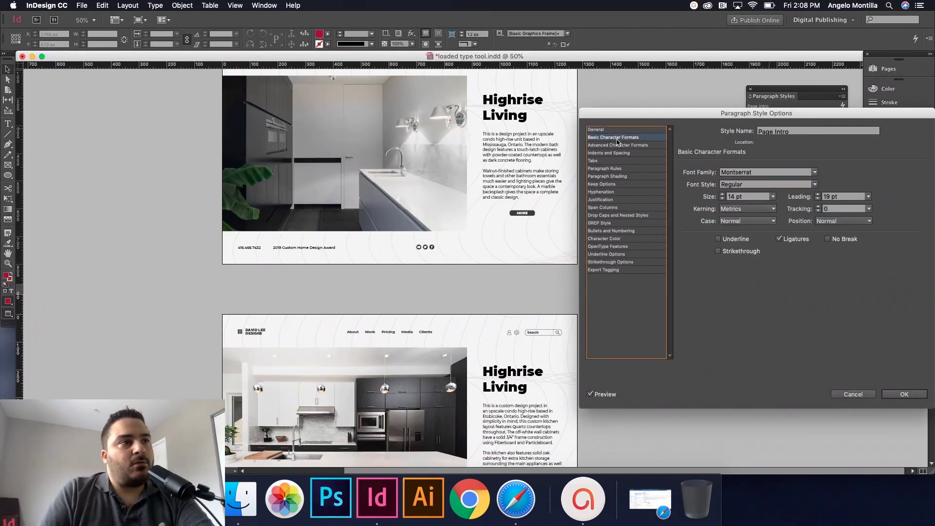
click(723, 194)
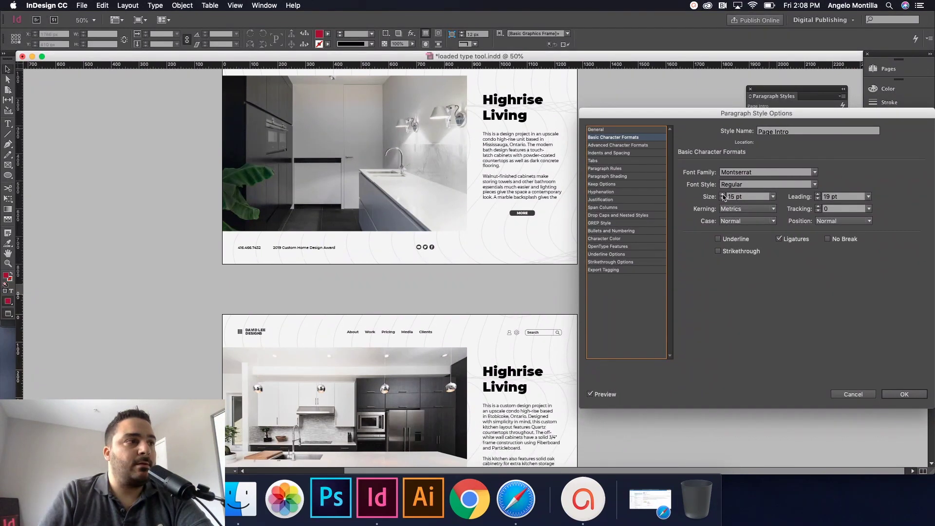
drag(666, 115, 682, 109)
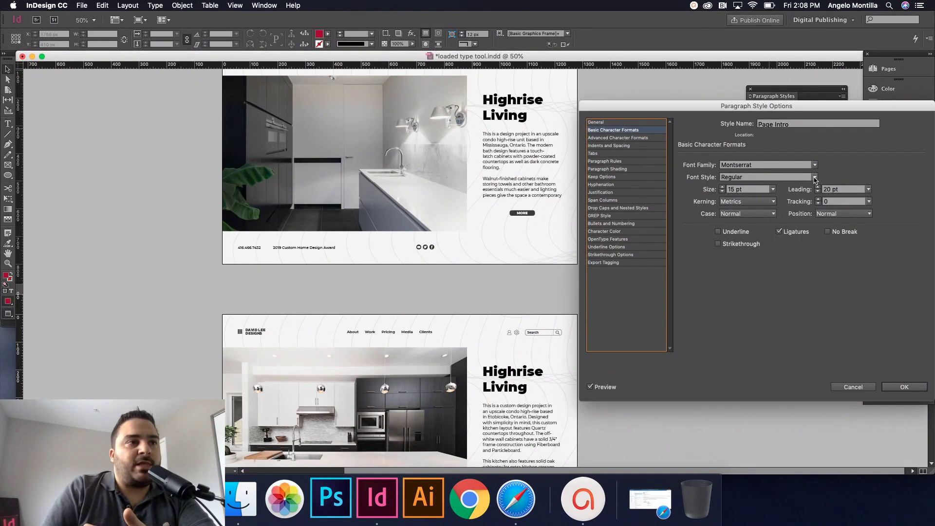
click(815, 178)
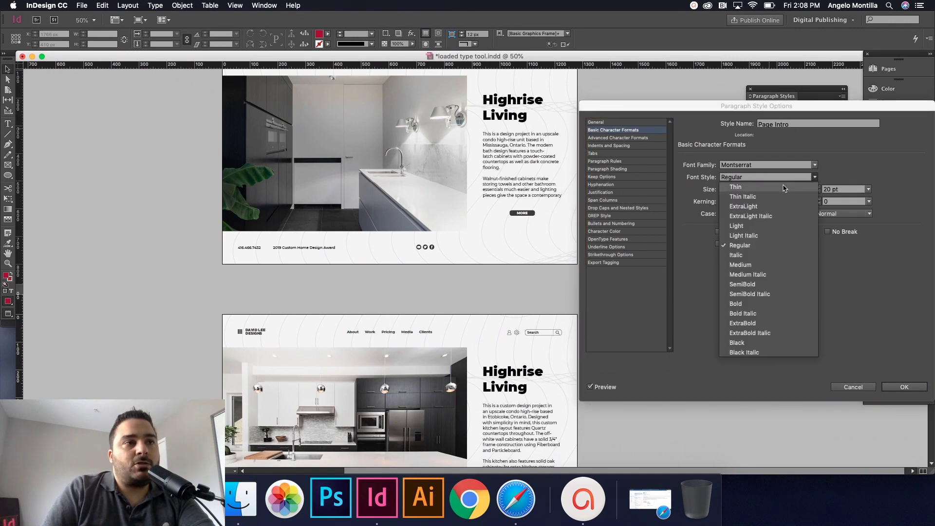
click(745, 226)
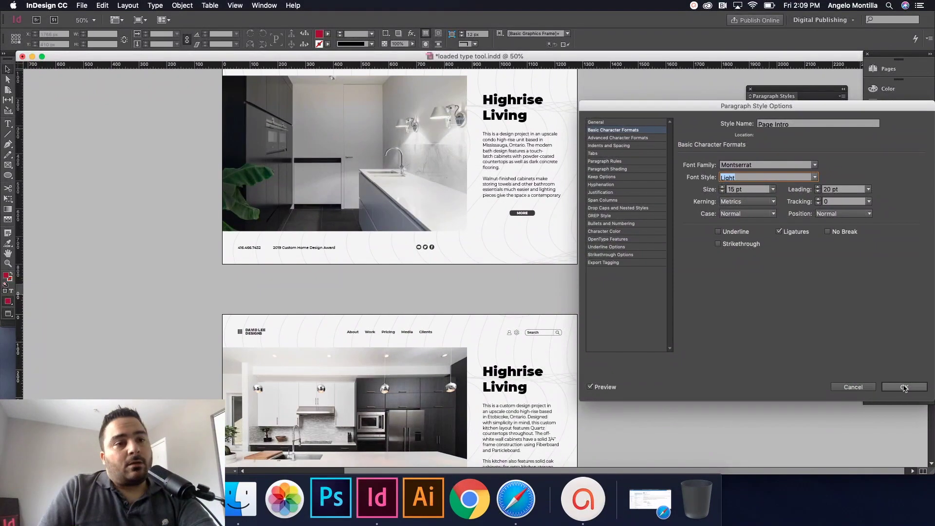
click(904, 387)
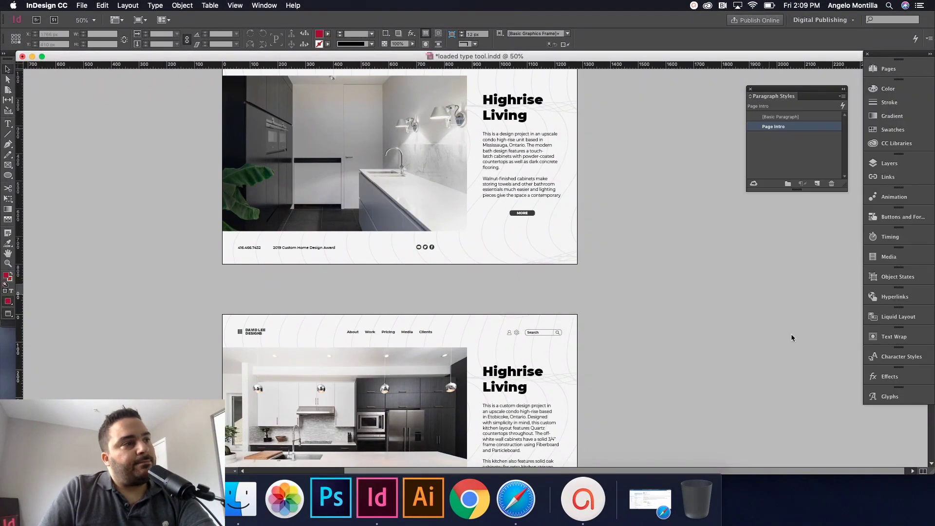
Step: Scroll through the pages and select the intro text frame, leaving text editing
click(518, 178)
scroll(556, 205, down, 15)
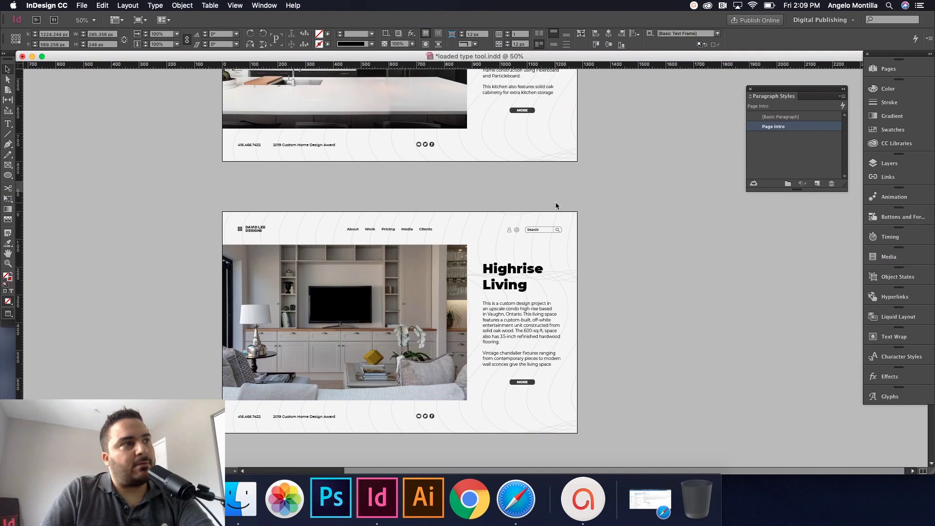
scroll(557, 205, up, 3)
scroll(557, 205, down, 20)
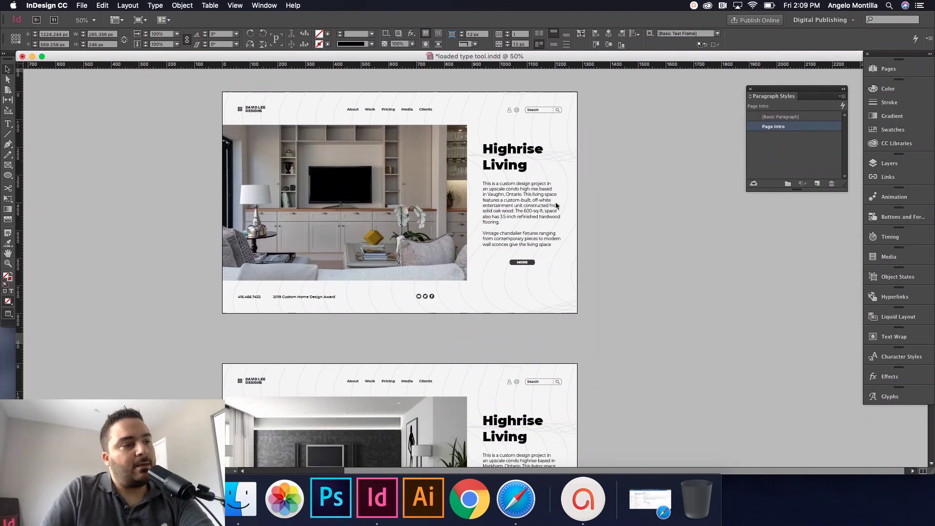
scroll(557, 205, down, 20)
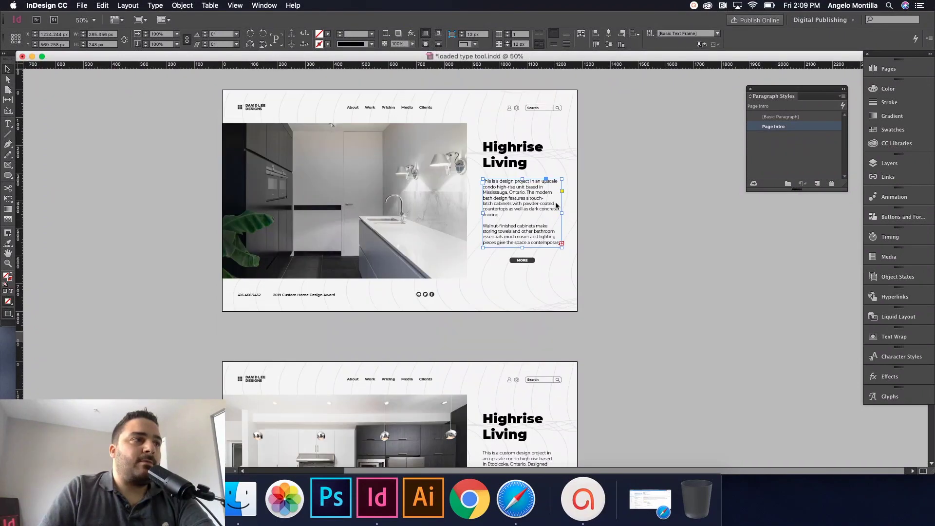
click(613, 217)
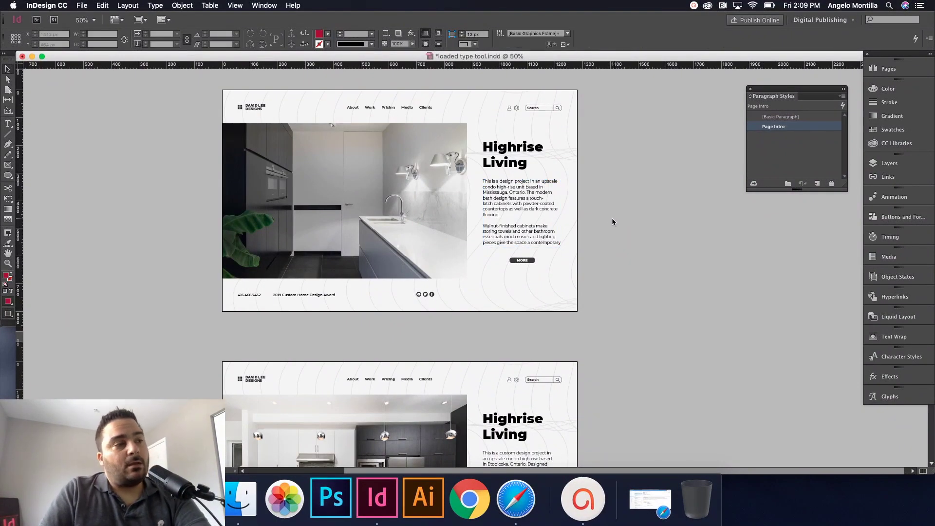
scroll(546, 218, up, 4)
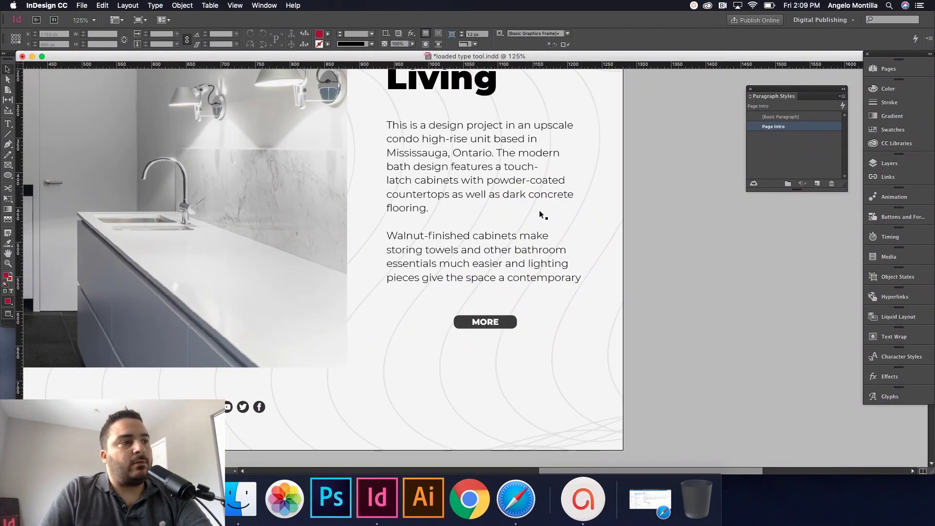
click(540, 211)
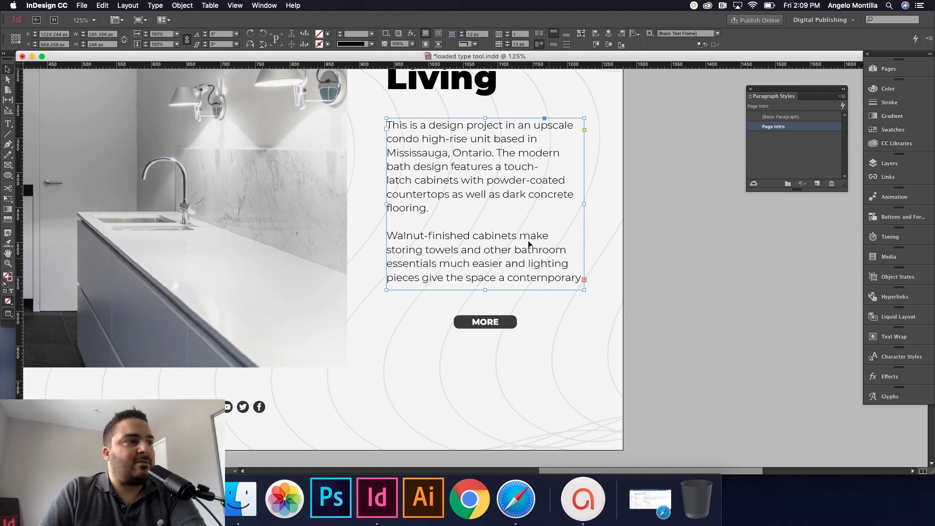
double_click(492, 206)
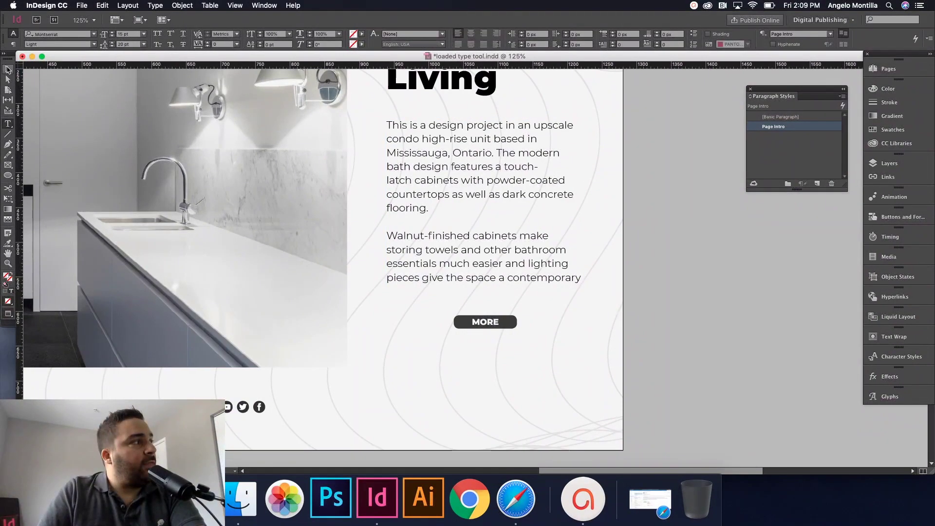
key(Escape)
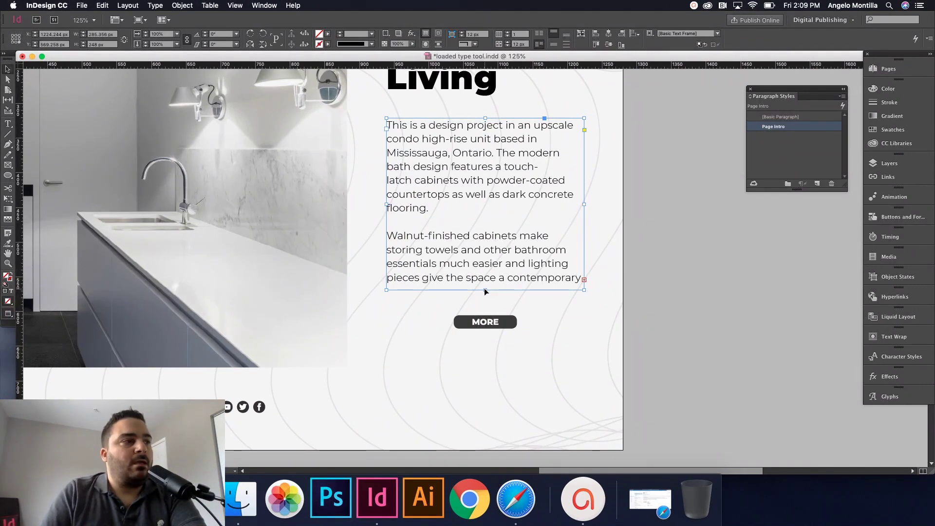
Step: Apply the Page Intro paragraph style to the kitchen page intro text
double_click(500, 282)
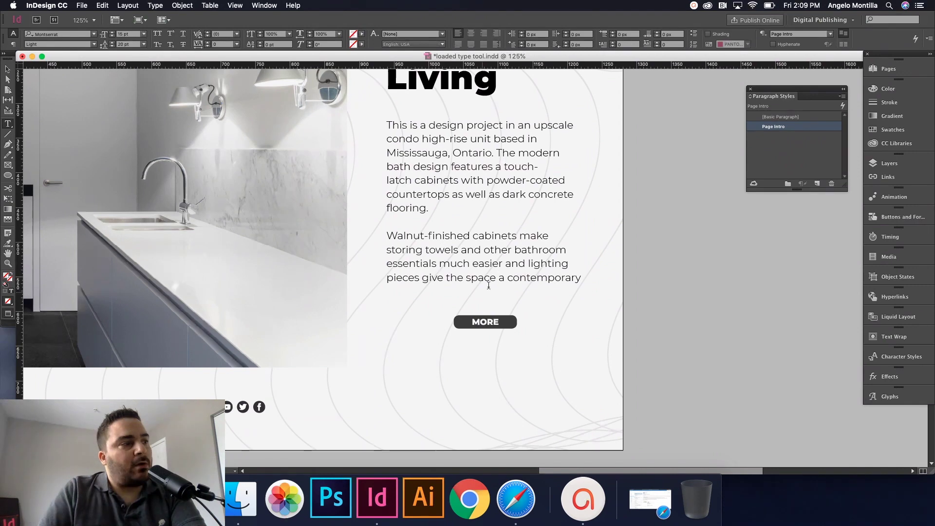
click(399, 242)
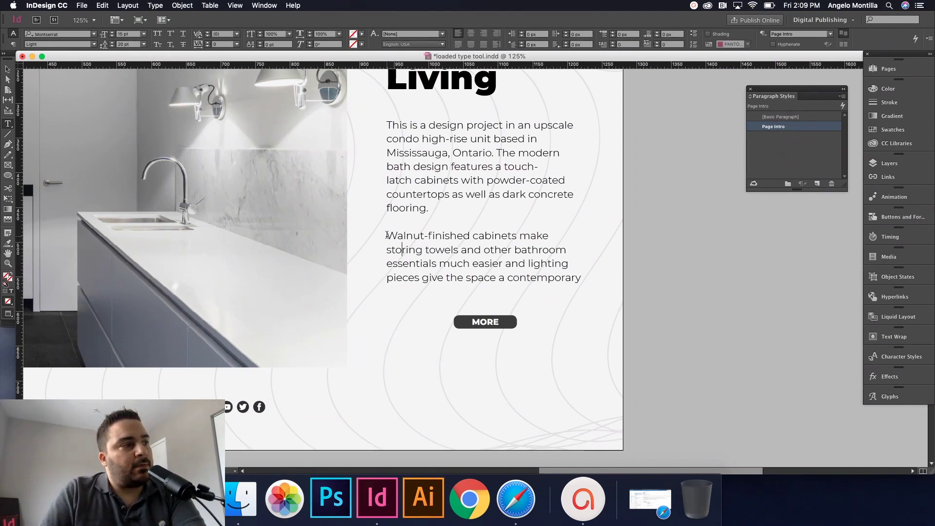
click(417, 250)
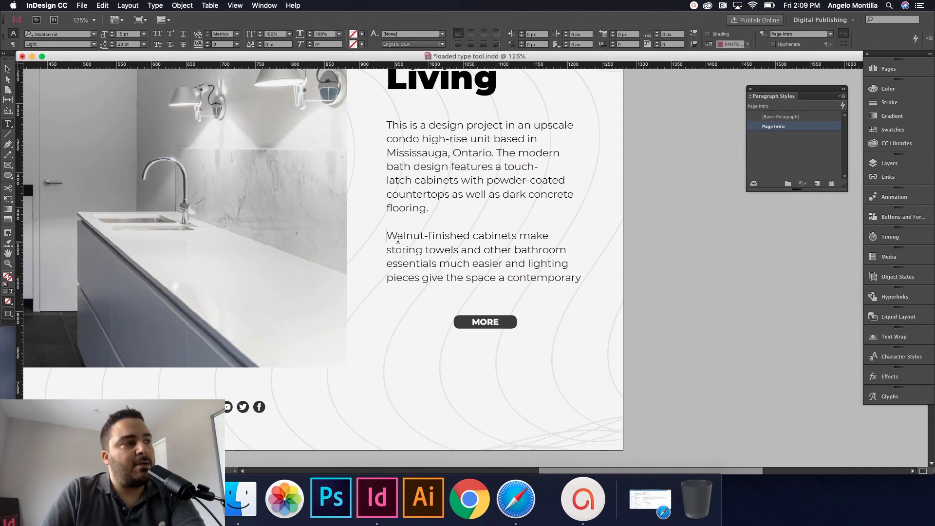
click(399, 240)
key(BackSpace)
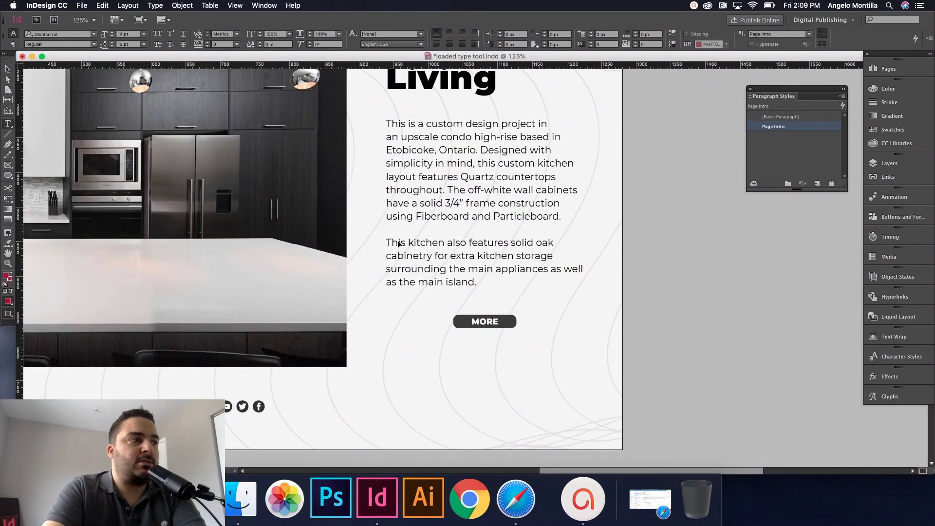
click(398, 244)
key(super+z)
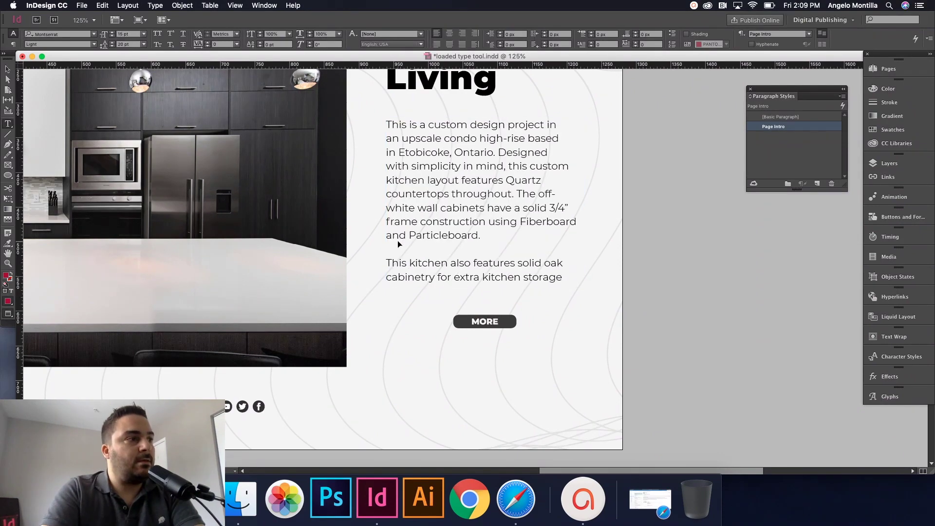
Step: Move to the bath page and place the insertion point in its intro text
scroll(419, 267, up, 20)
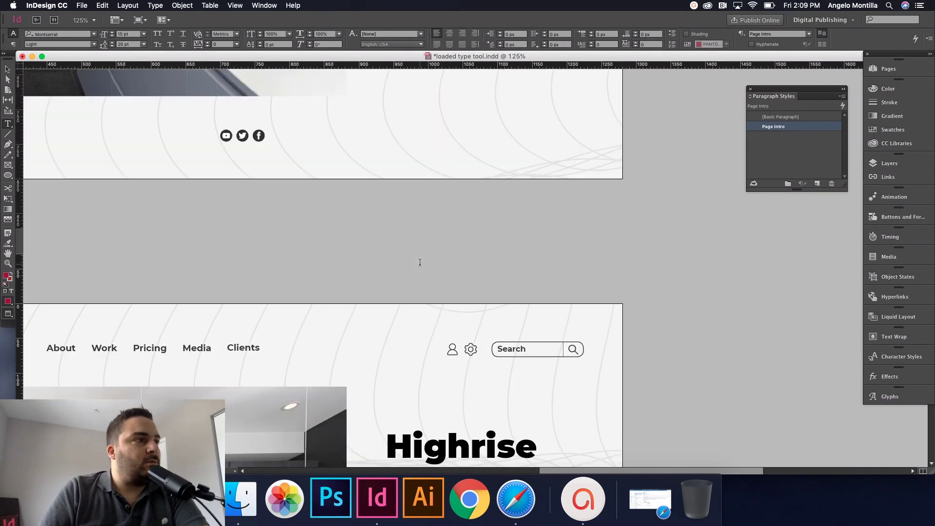
scroll(420, 262, down, 5)
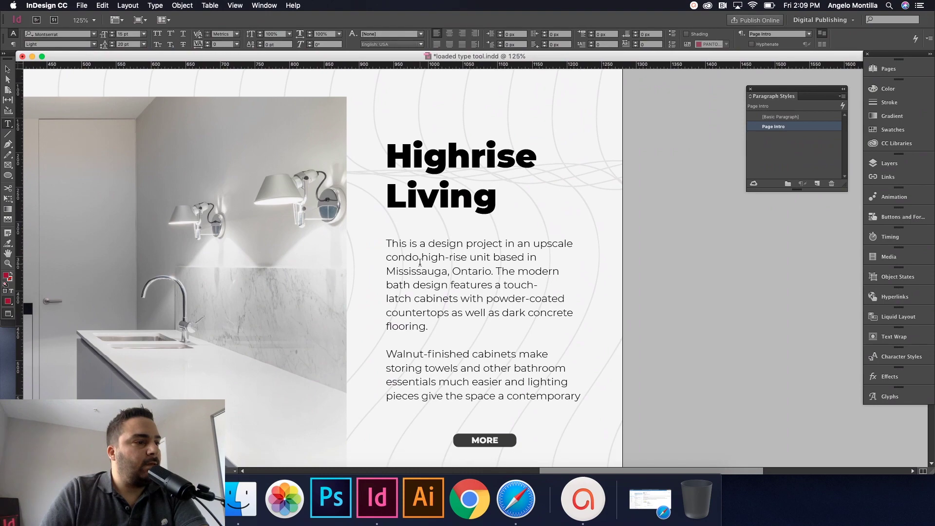
scroll(424, 270, up, 6)
scroll(424, 273, down, 5)
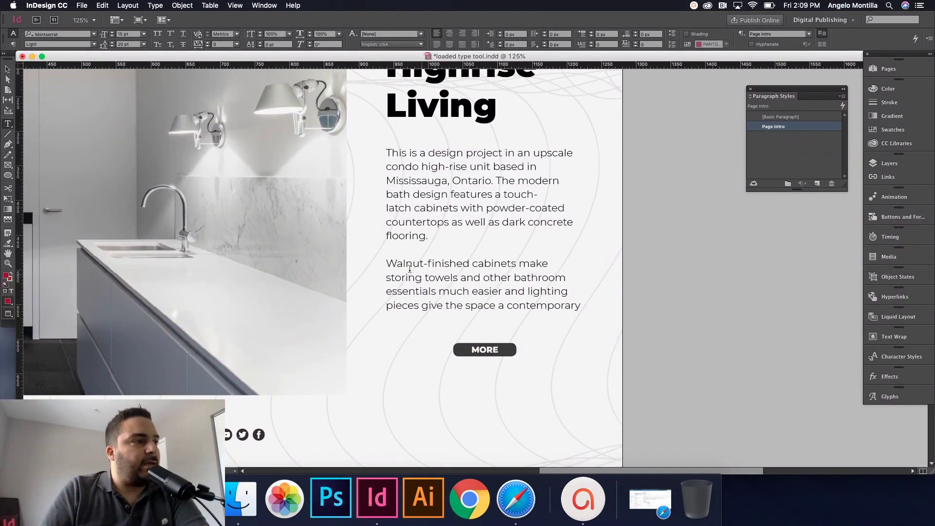
click(390, 263)
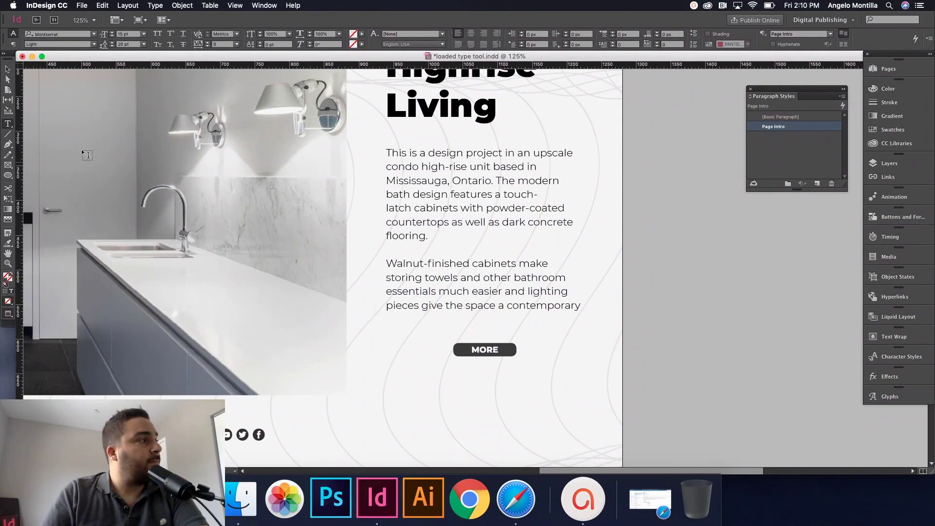
Step: Open the bath page intro story in the Story Editor, positioned beside the layout
key(Escape)
key(w)
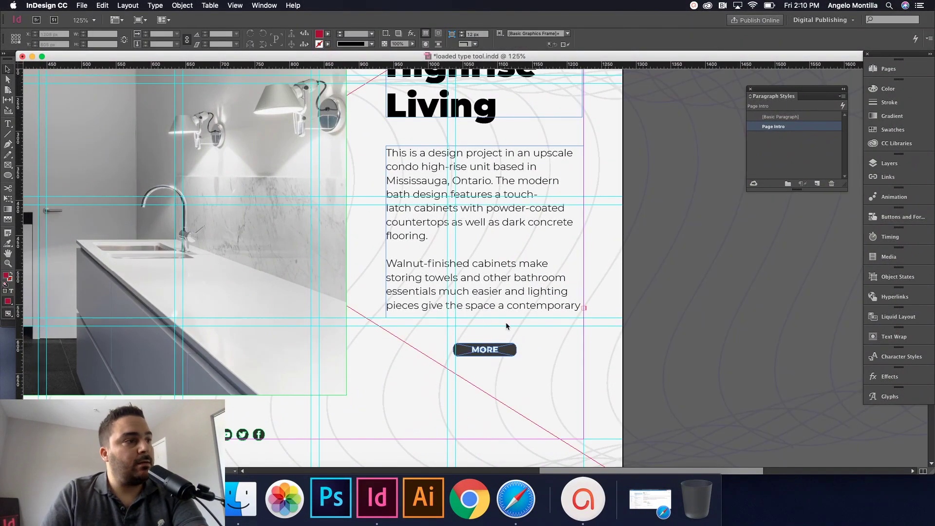
double_click(399, 264)
click(418, 274)
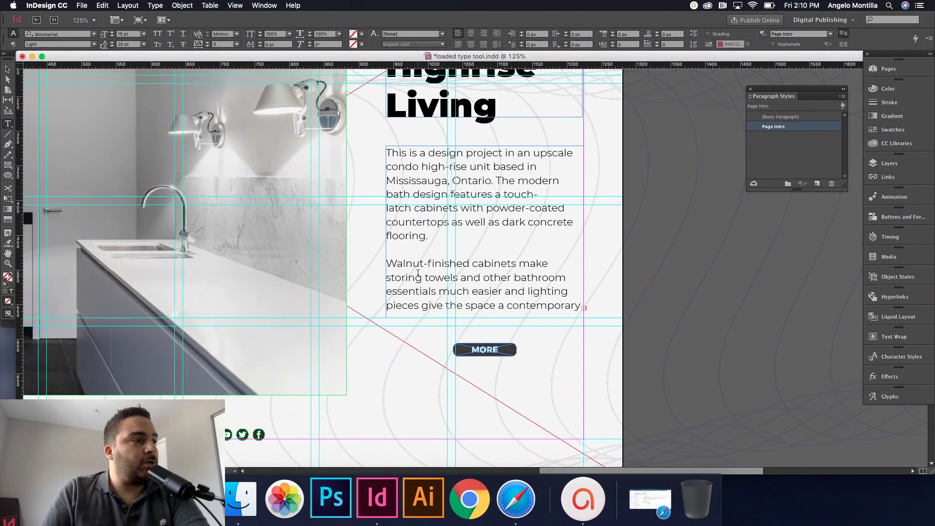
click(103, 5)
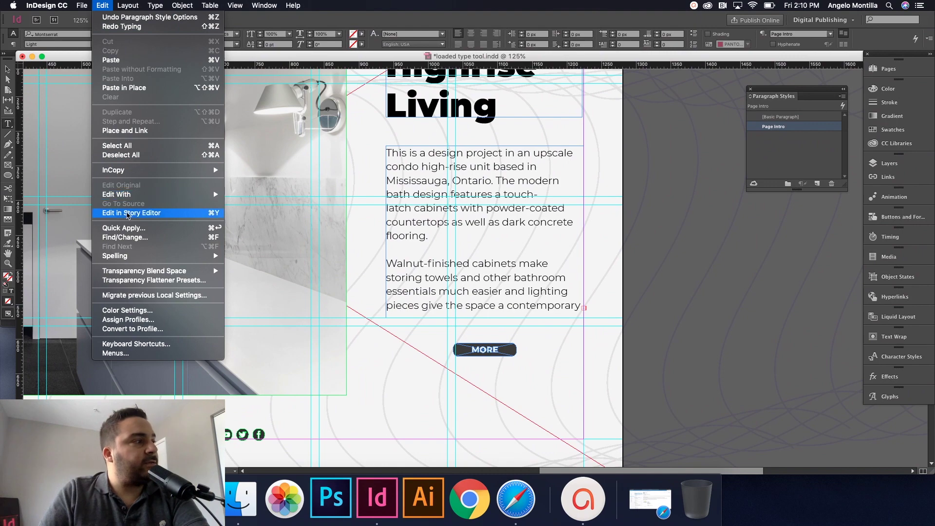
click(129, 213)
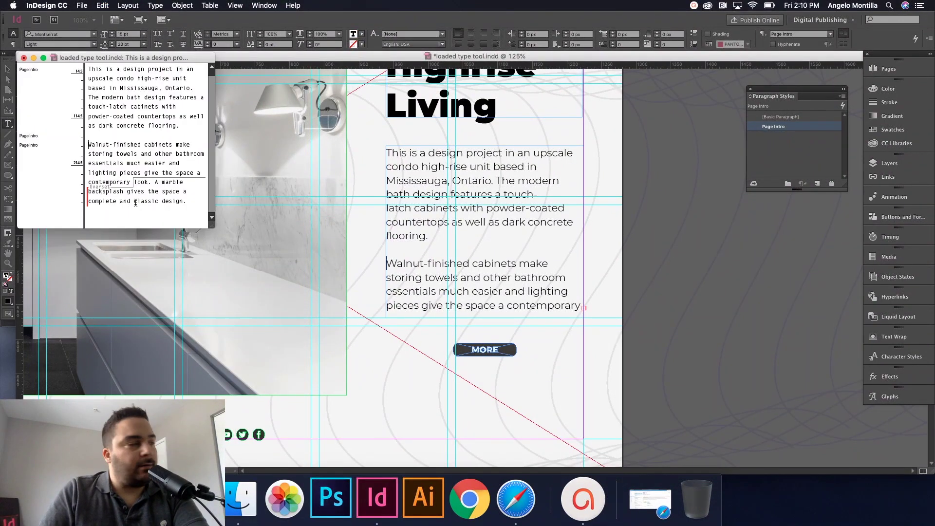
drag(142, 57, 719, 214)
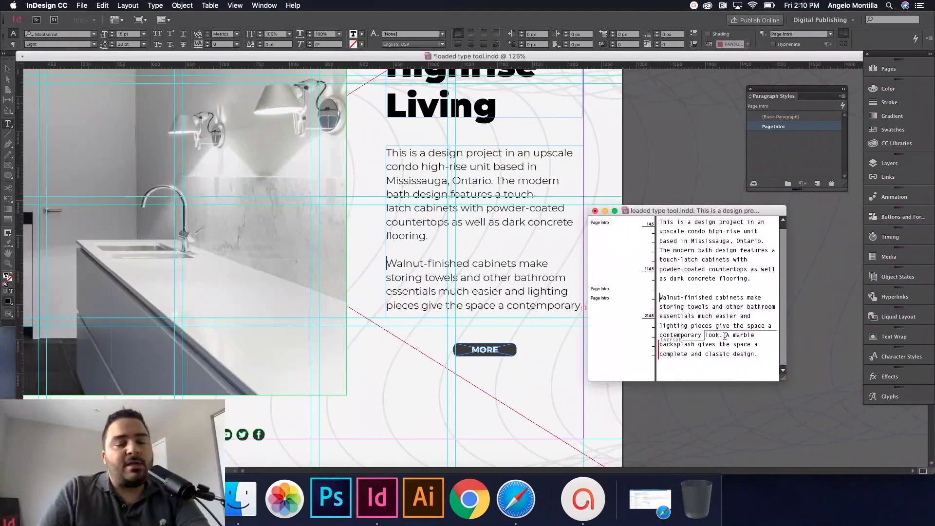
Step: Delete the overset 'A marble backsplash…' sentence from the bath intro
drag(727, 336, 758, 352)
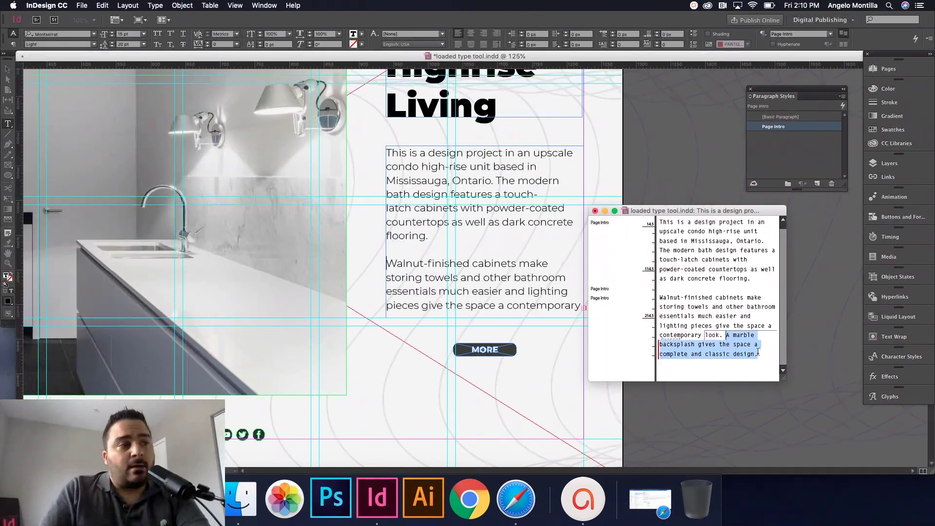
click(706, 335)
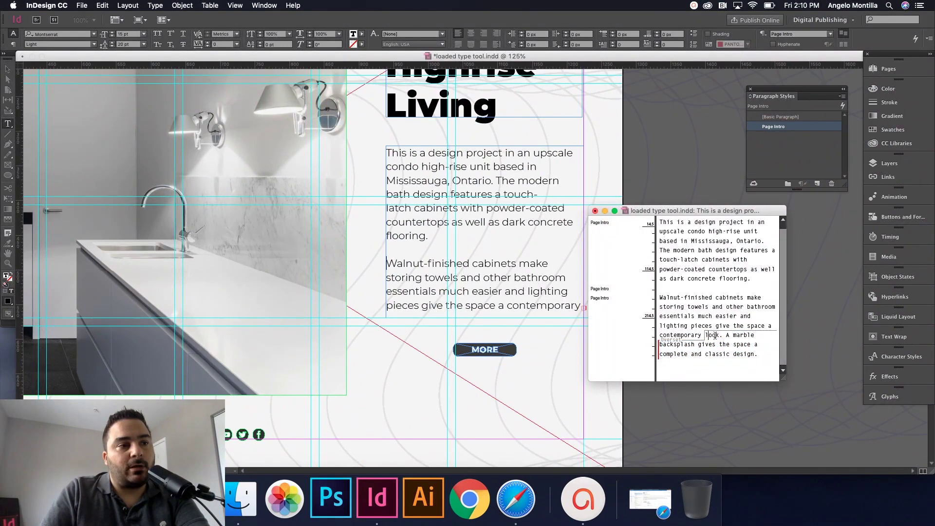
drag(722, 336, 674, 301)
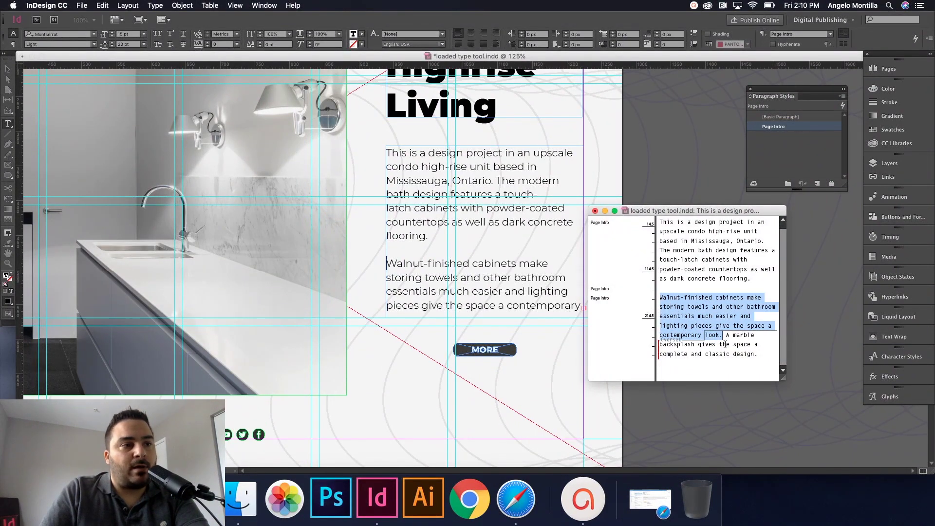
drag(758, 355, 724, 335)
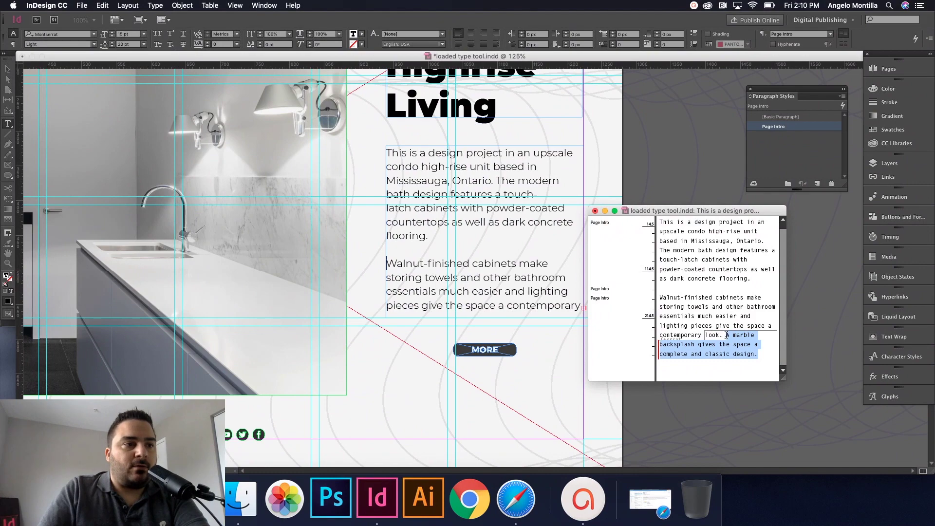
key(BackSpace)
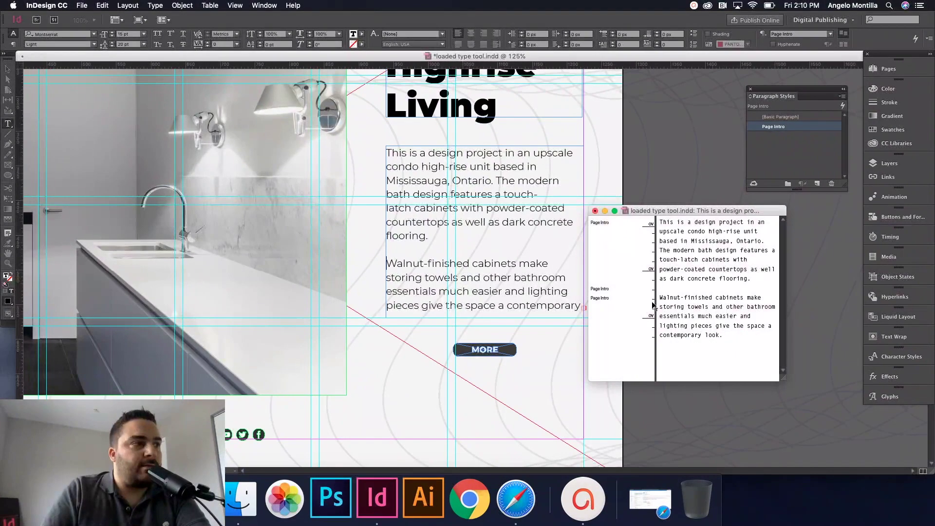
Step: Remove the empty line before the Walnut-finished paragraph
click(684, 296)
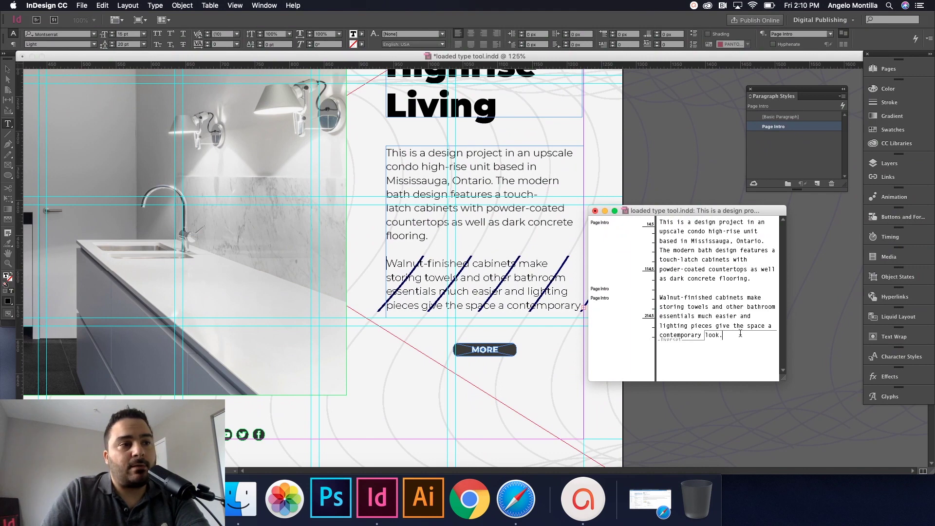
drag(740, 333, 655, 294)
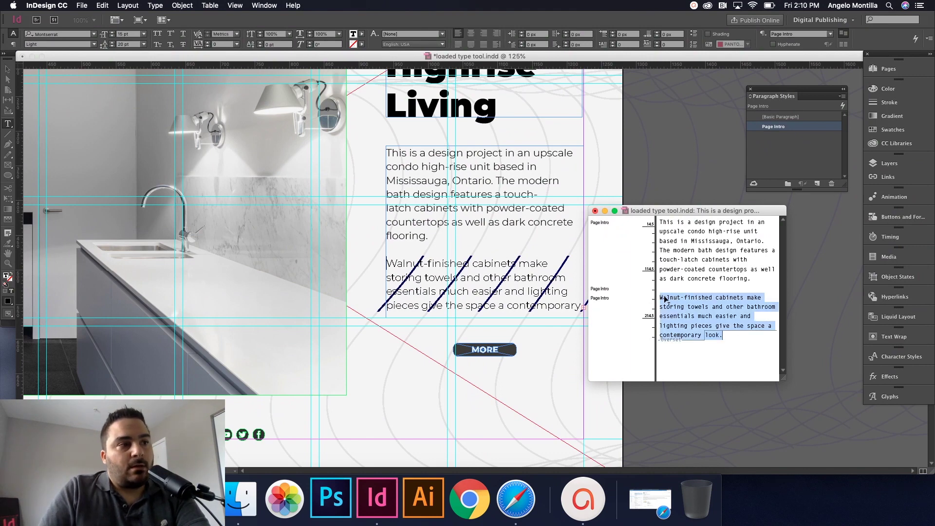
click(665, 299)
key(BackSpace)
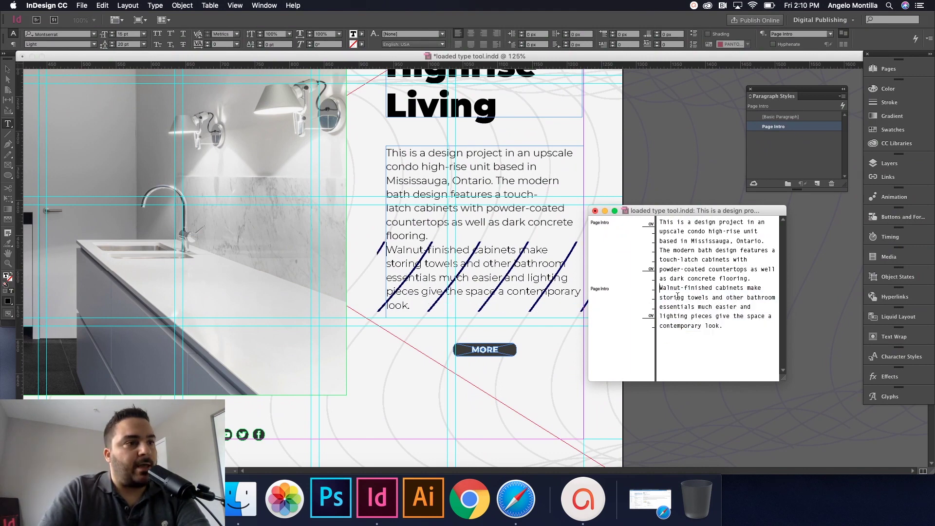
Step: Close the Story Editor window to return to the layout view
click(595, 211)
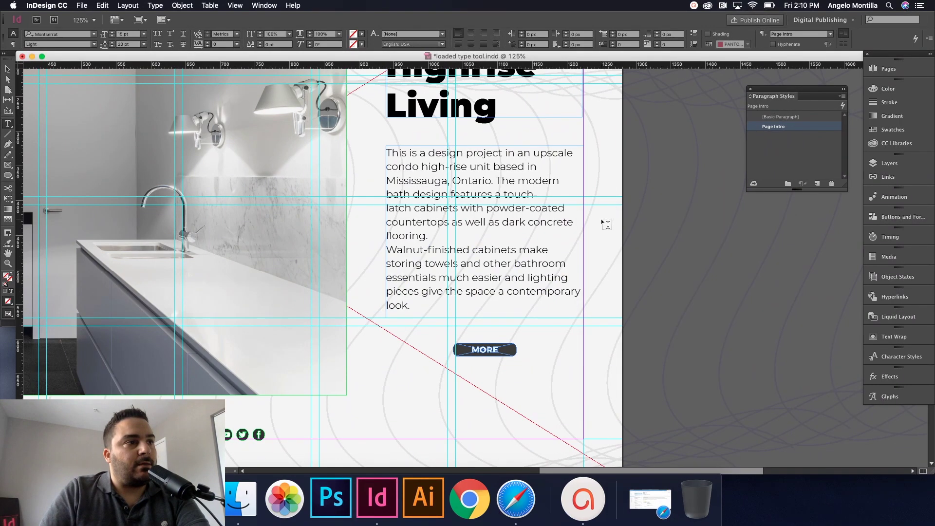